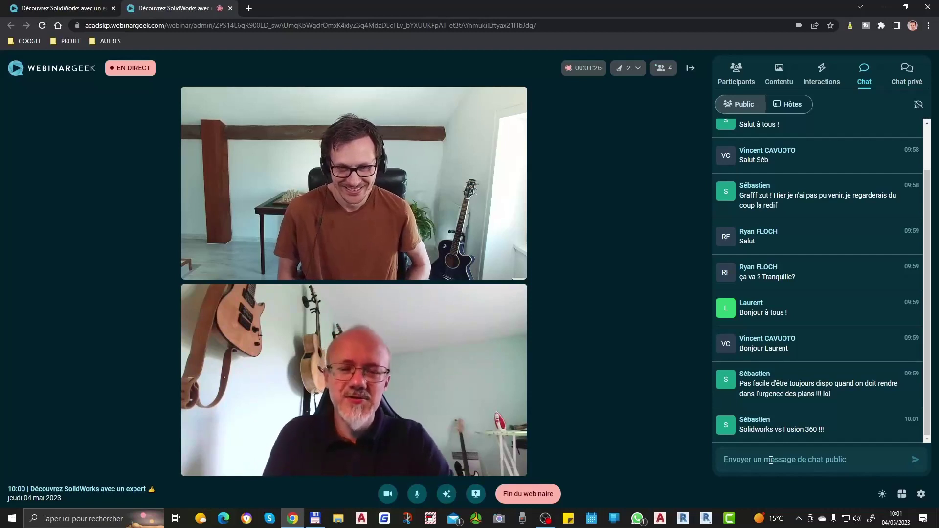
Focus the public chat message box while the shared pool video stays on stage.
left_click(771, 460)
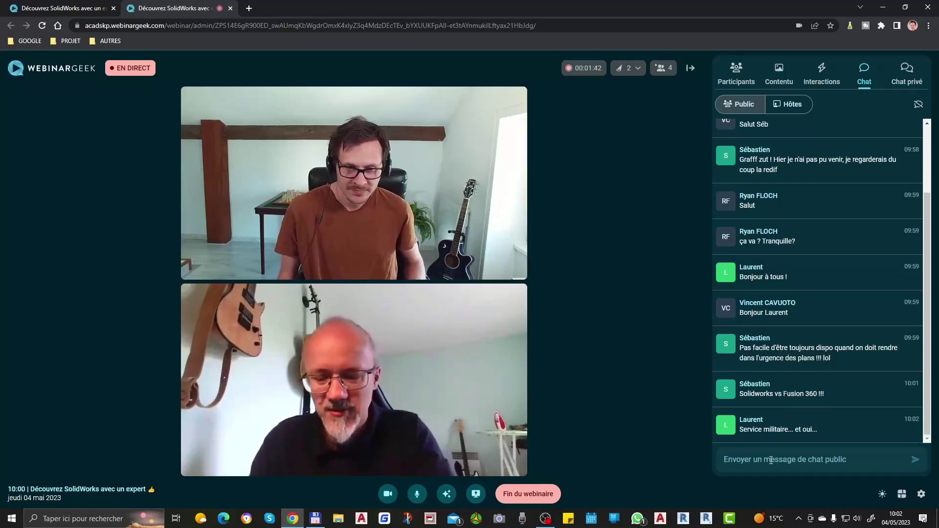
left_click(771, 461)
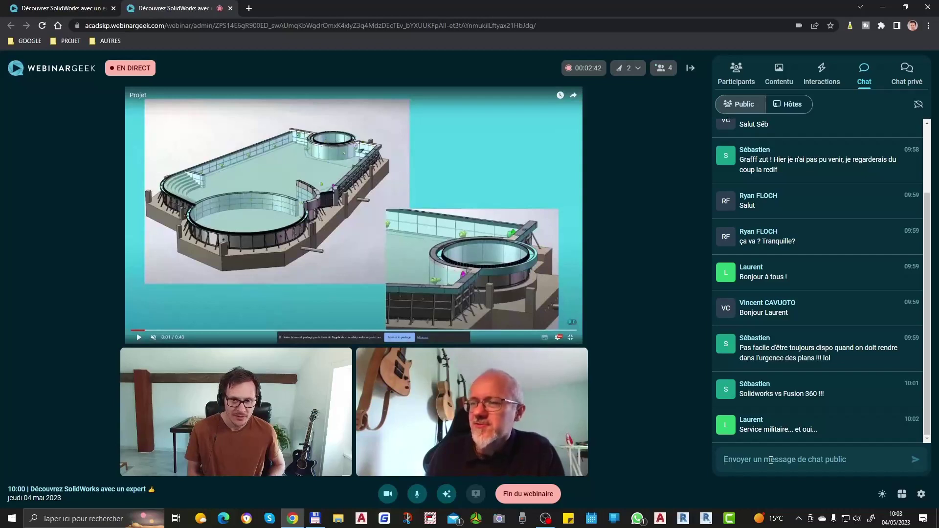
left_click(771, 461)
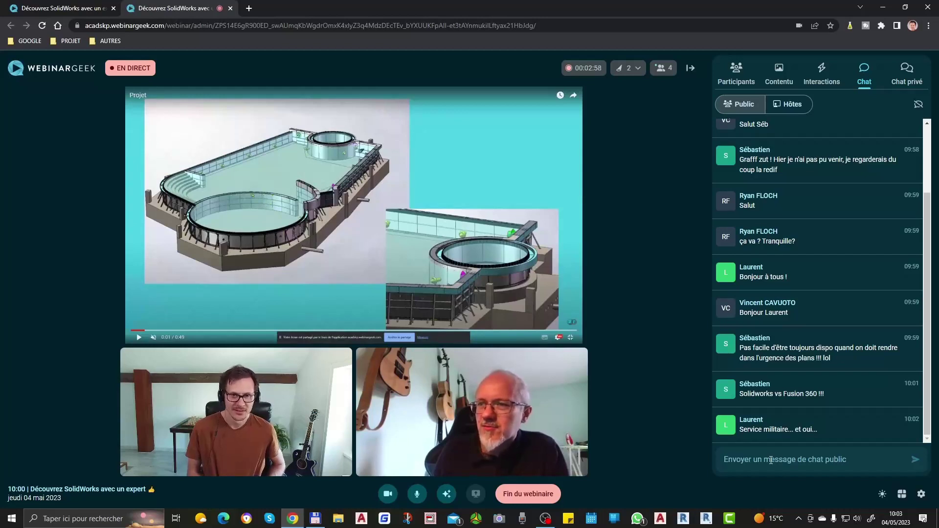
left_click(771, 460)
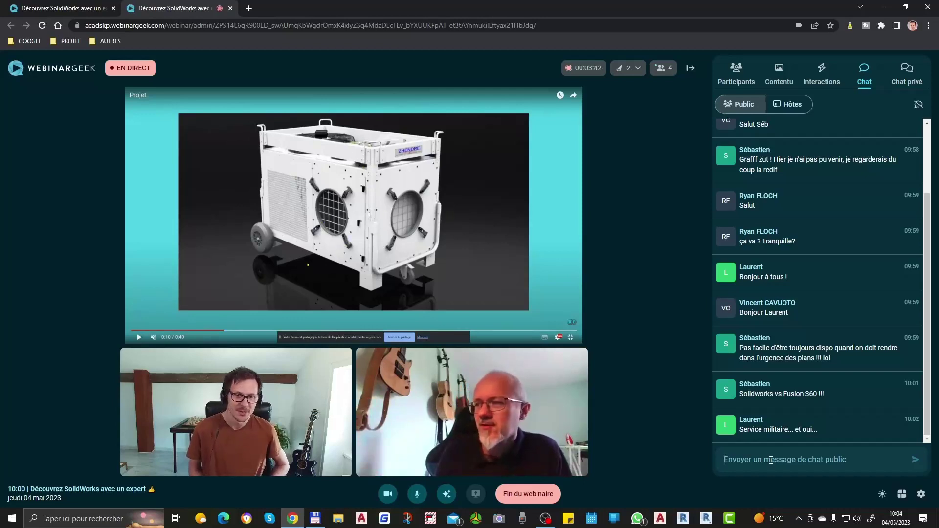
left_click(772, 460)
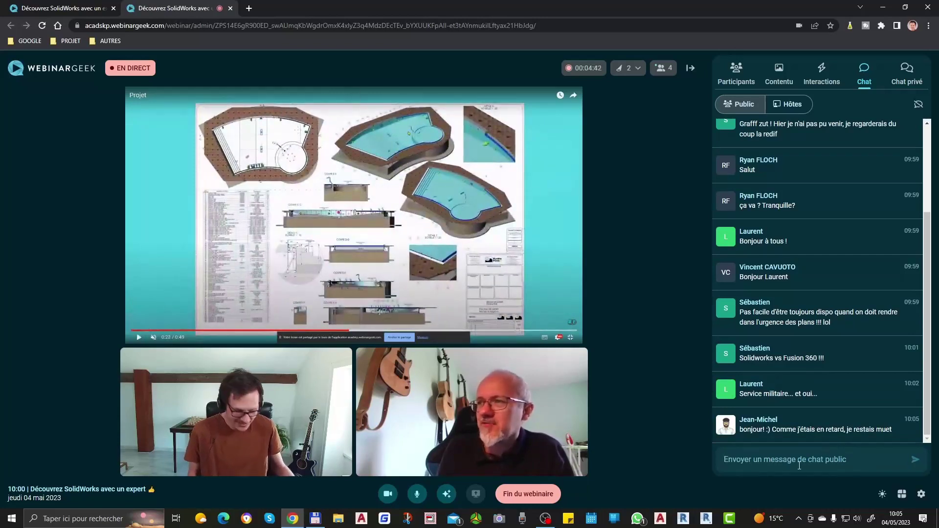
type("Saluy")
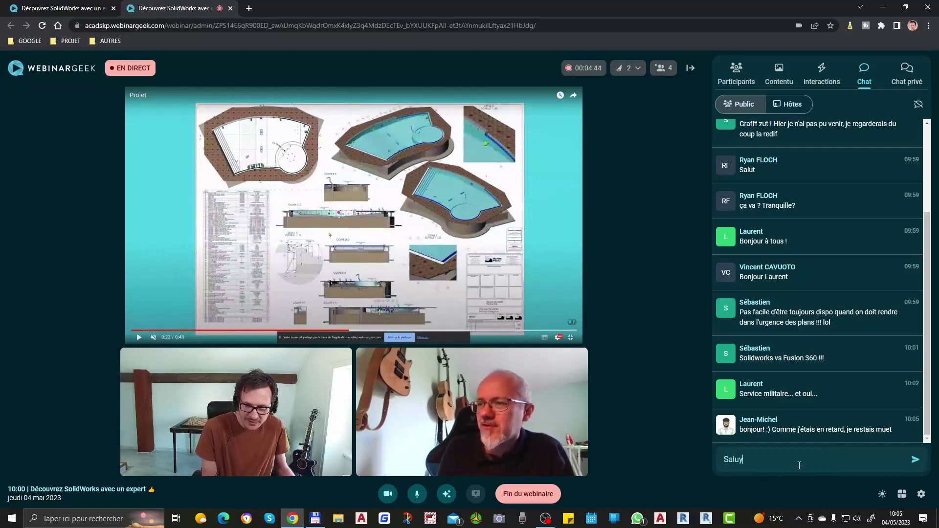
type("M")
key("Return")
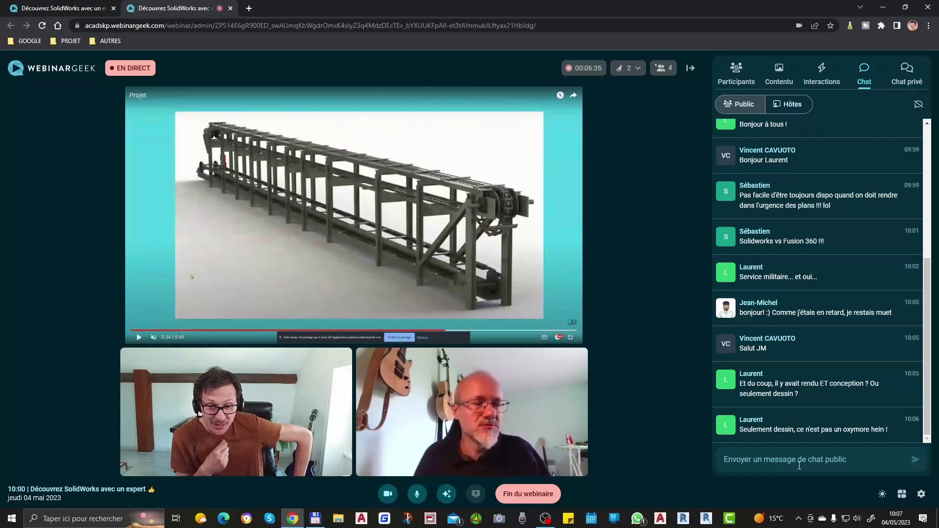
left_click(799, 466)
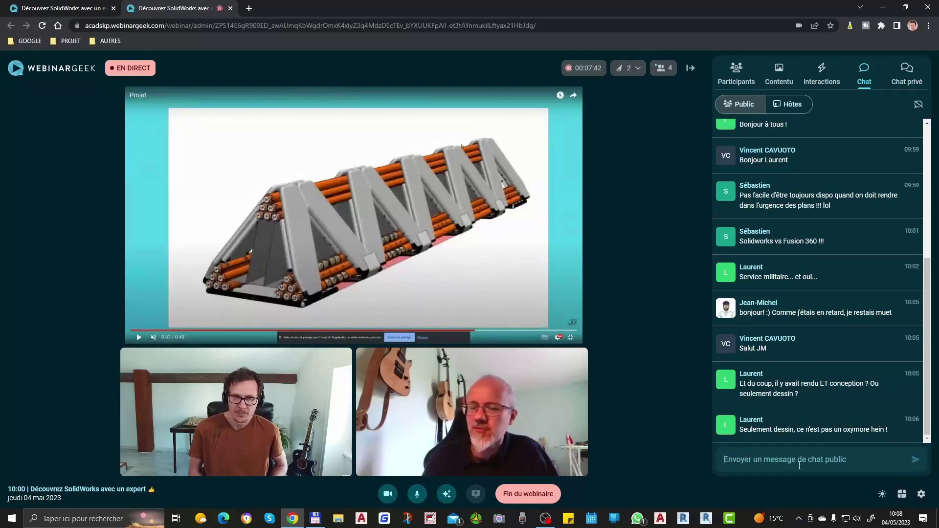
left_click(800, 466)
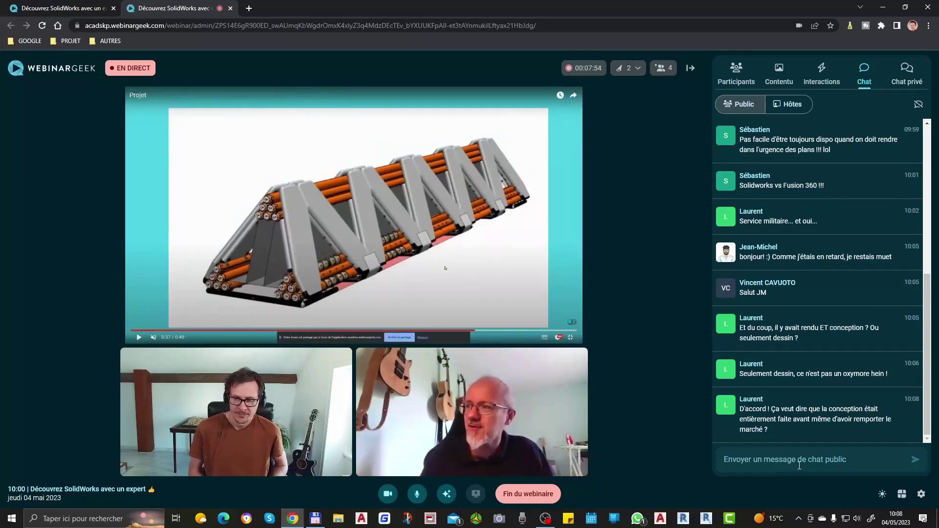
left_click(799, 466)
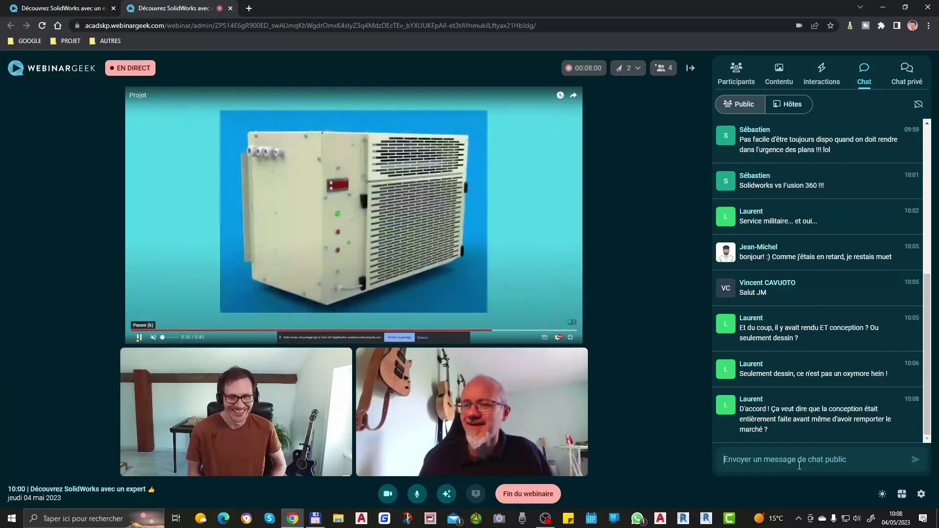
left_click(799, 465)
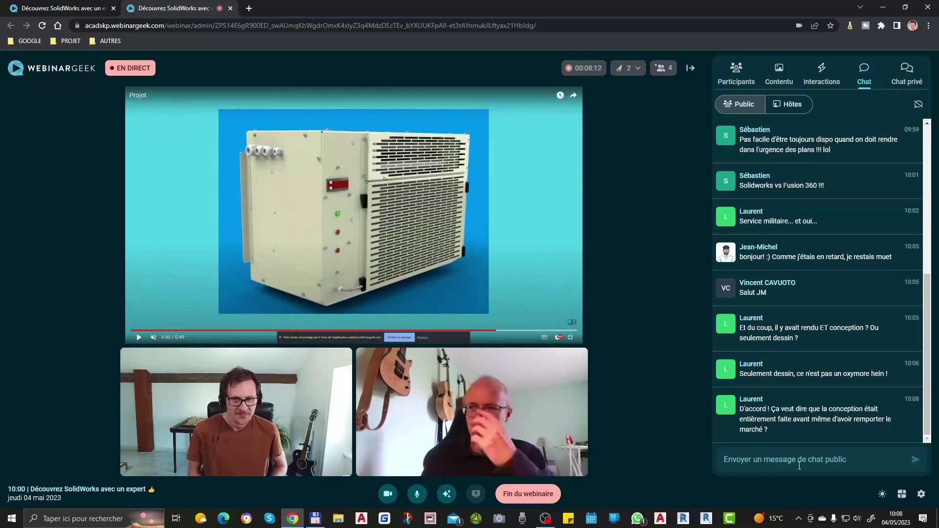
left_click(799, 466)
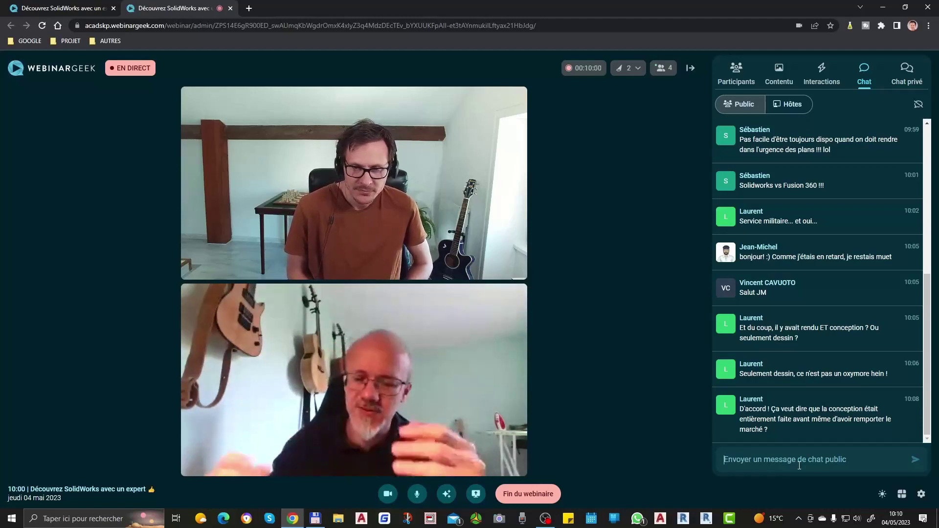
Put the cursor in the public chat input field beside the webcam feeds.
left_click(800, 466)
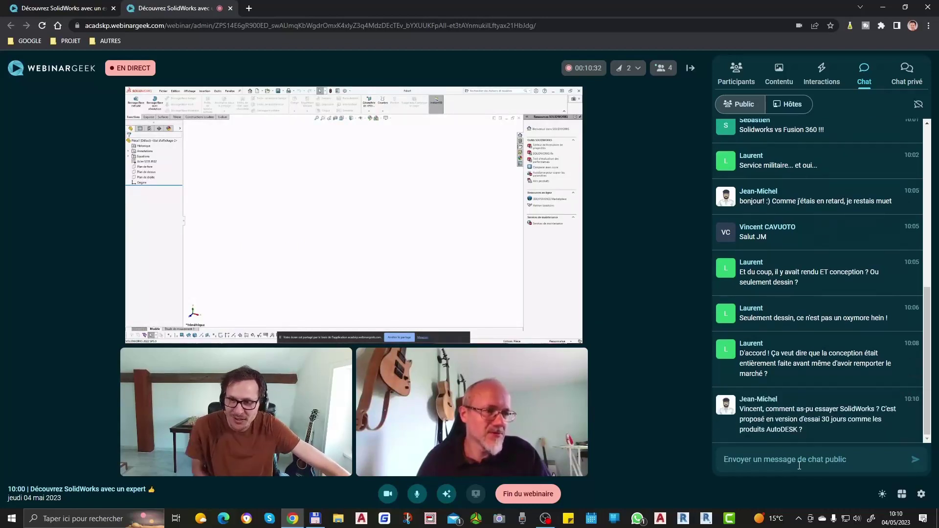
left_click(737, 80)
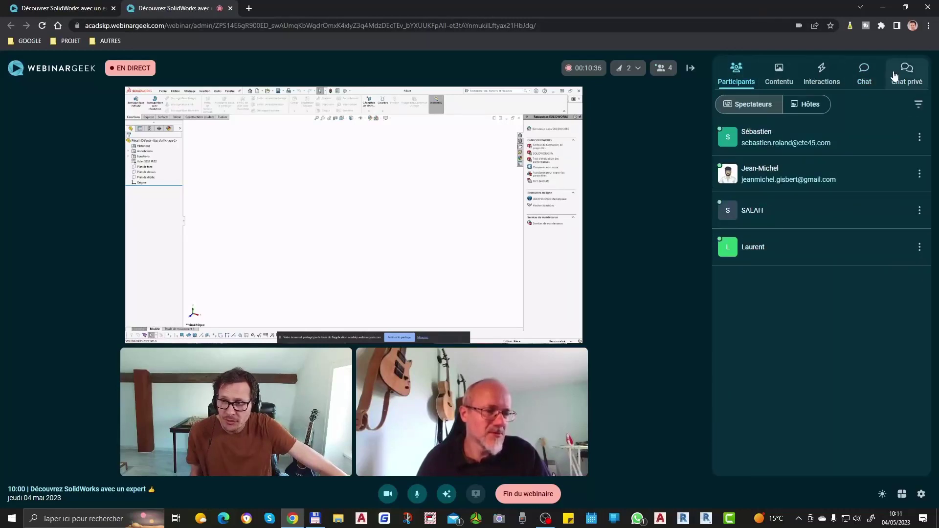
left_click(869, 78)
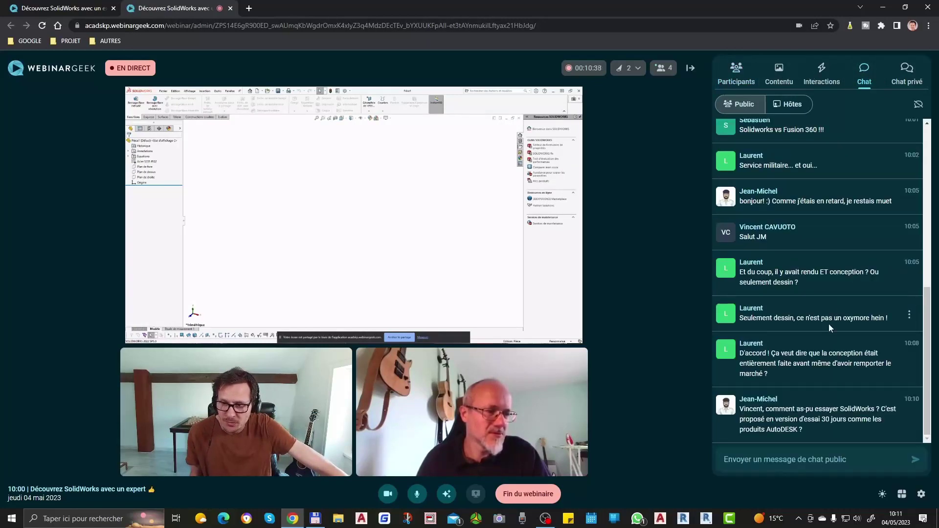
left_click(739, 76)
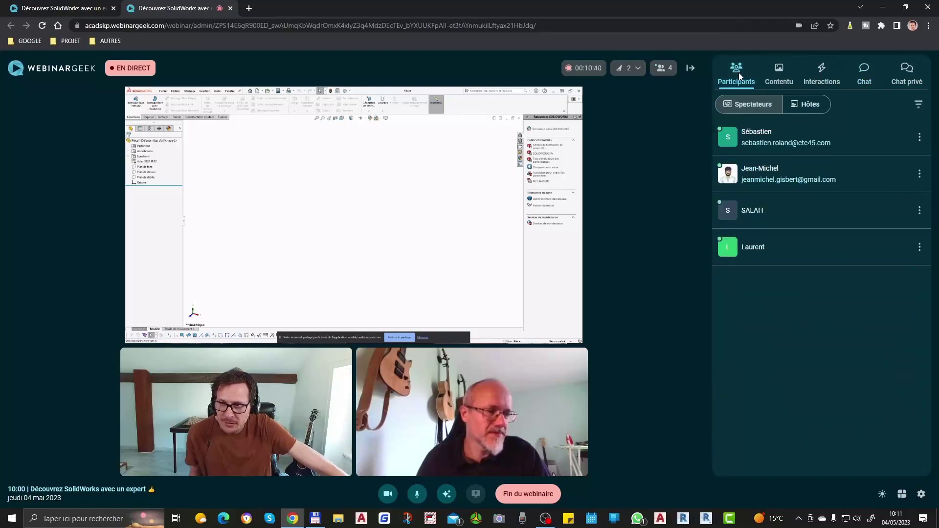
left_click(863, 70)
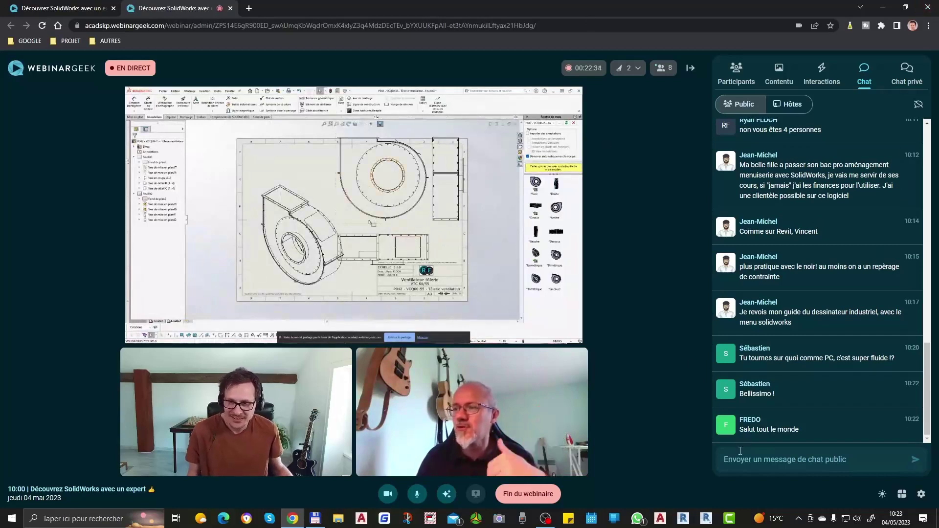
type("s")
Post a 'salut' greeting addressed to the viewer who said hello.
left_click(765, 460)
type("salut Fred")
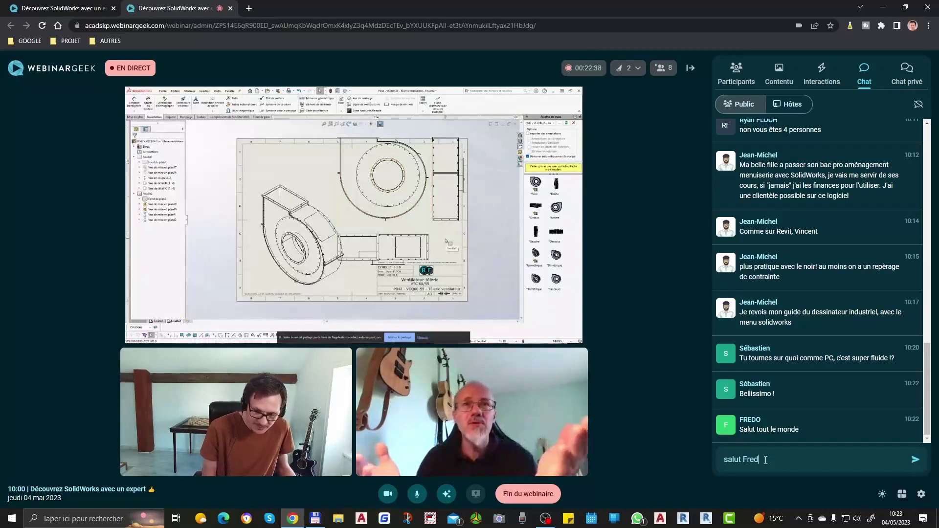
key("Return")
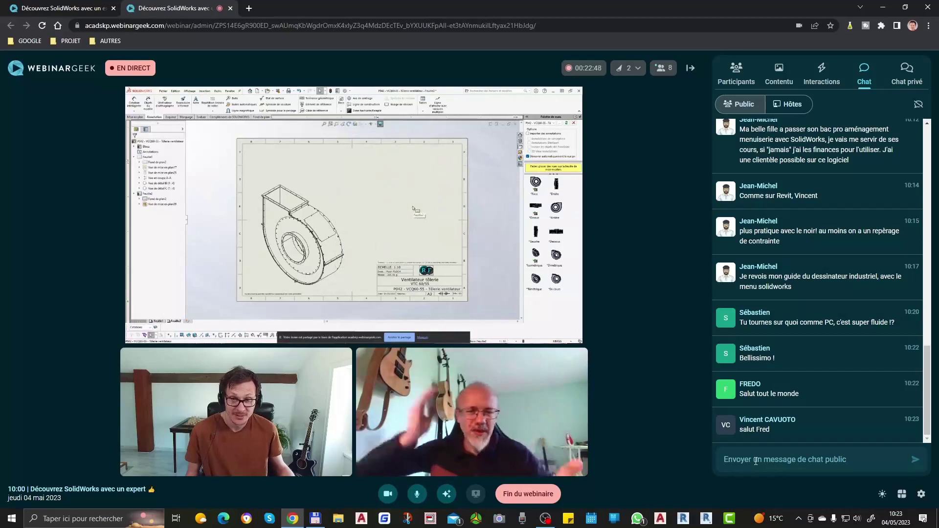
Reply 'ouais clair' to everyone in the public chat.
left_click(756, 461)
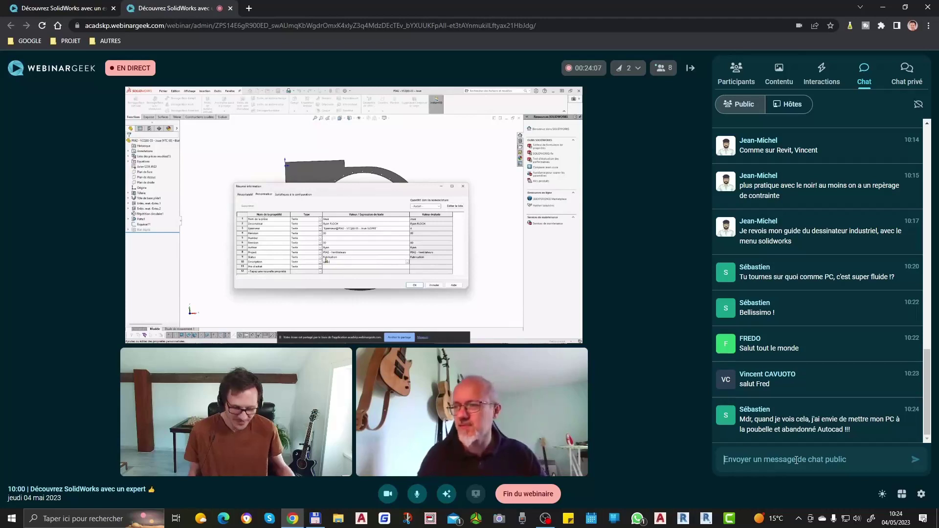
type("ouais clair")
key("Return")
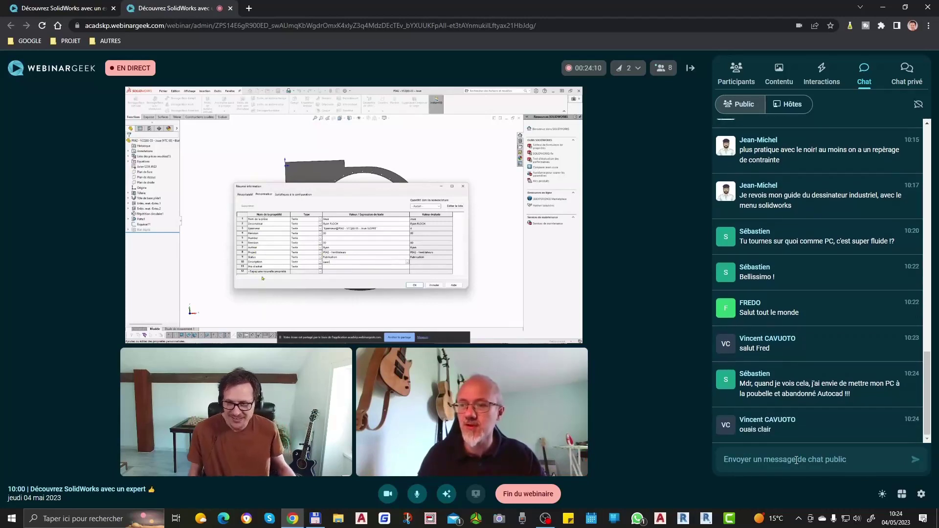
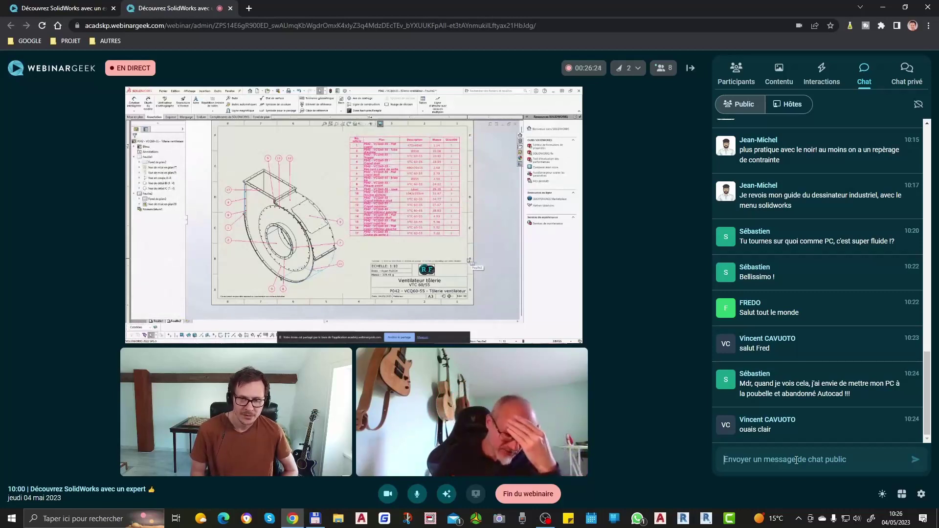
Draft the public chat reply '38ans pour moi' without sending it yet.
left_click(796, 460)
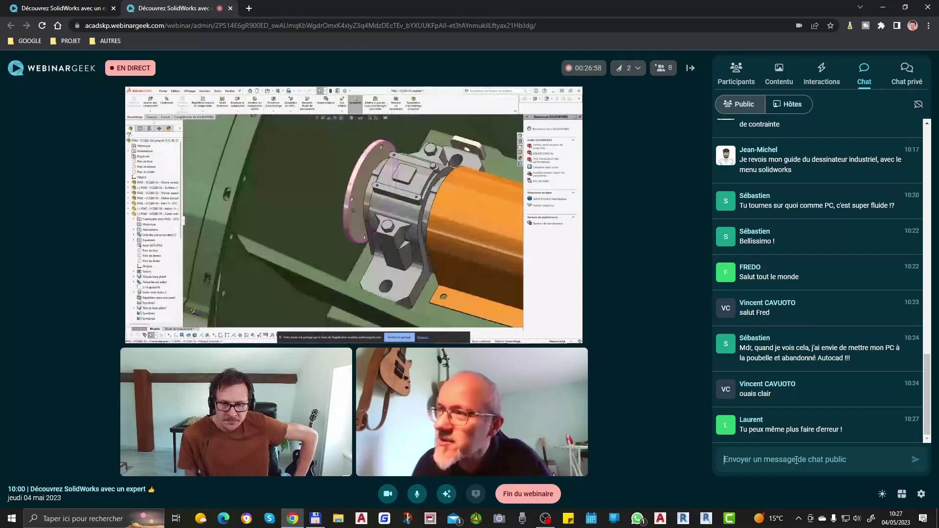
left_click(797, 460)
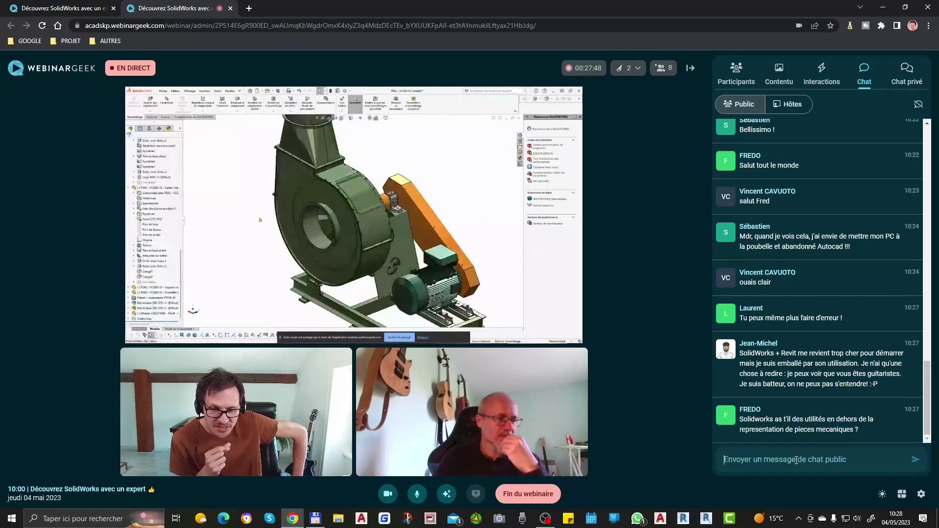
left_click(796, 460)
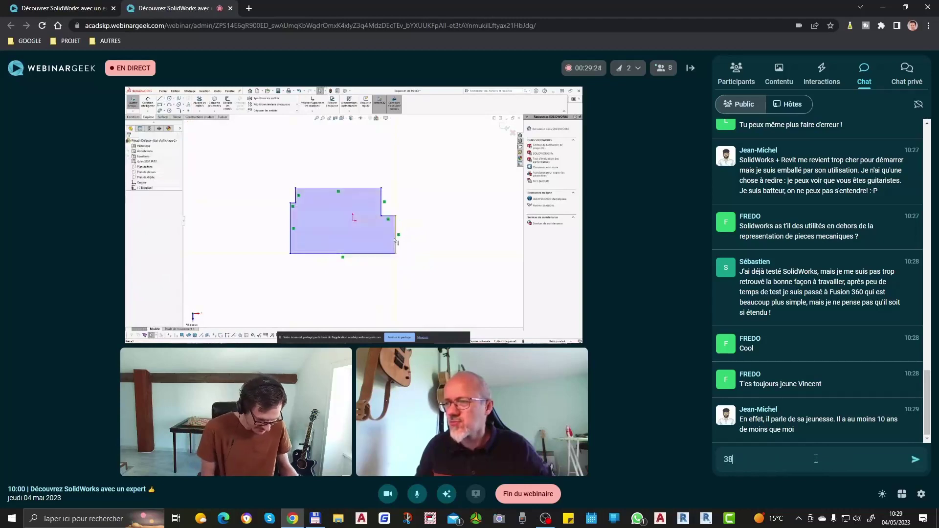
type("38ans p")
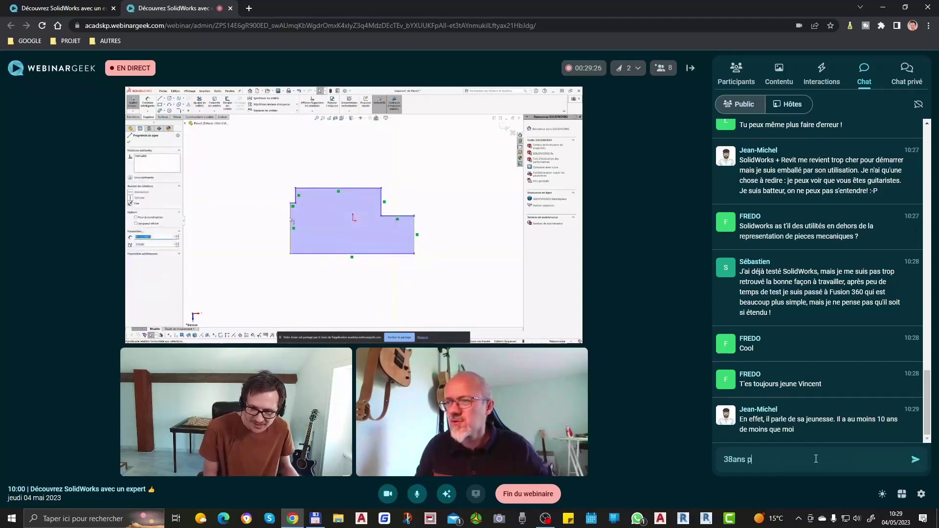
type("our moi")
Post the drafted '38ans pour moi' message to everyone in public chat.
key("Return")
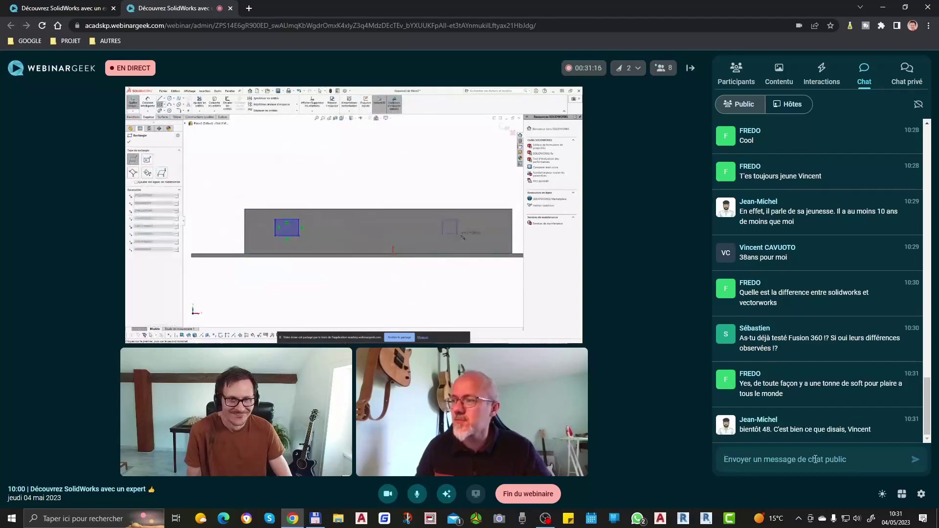
Reply 'yes' in public chat under the 'bientôt 48' message.
type("yes")
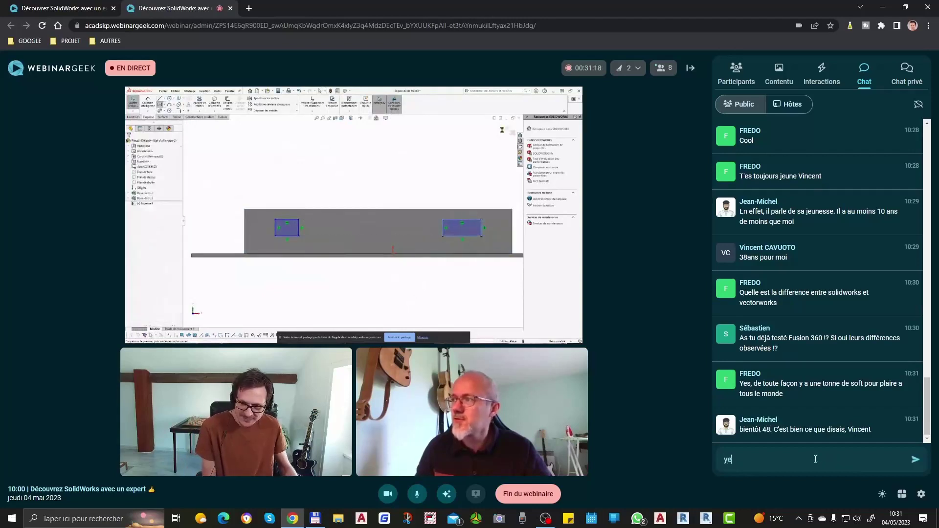
key("Return")
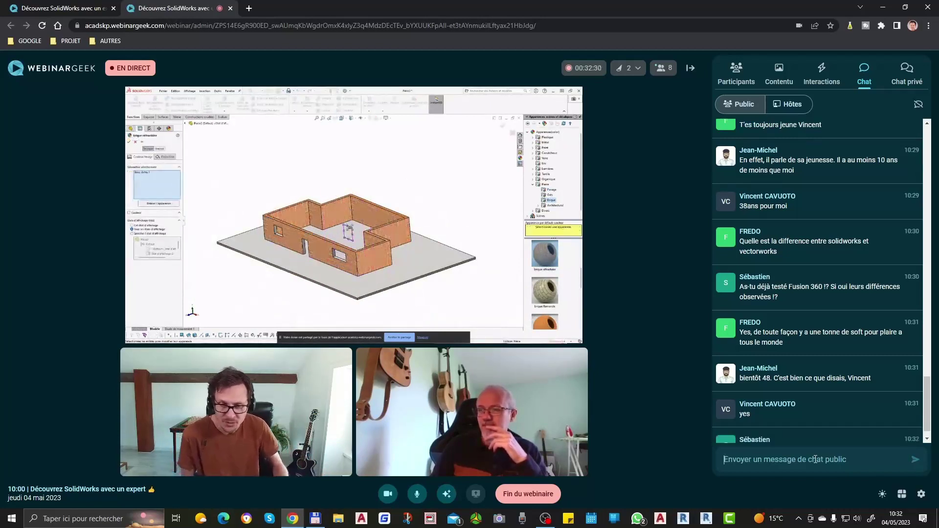
left_click(815, 460)
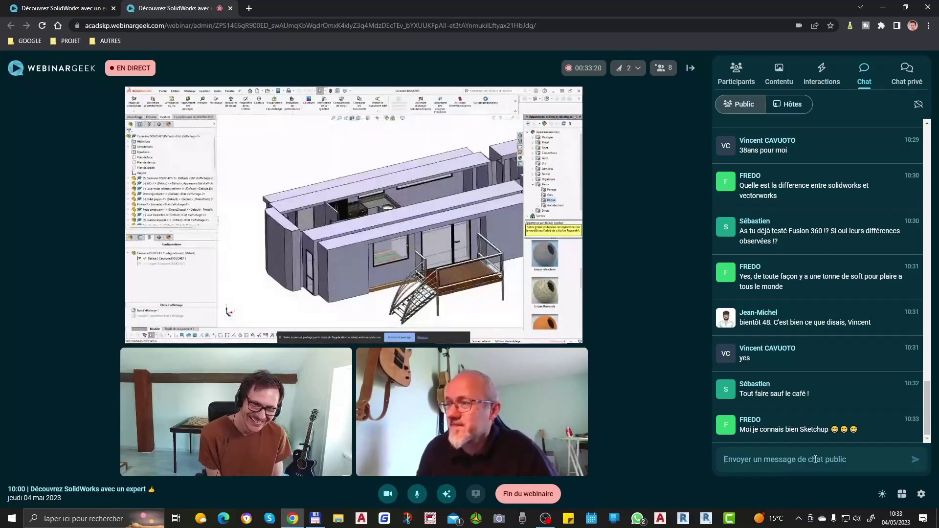
left_click(816, 460)
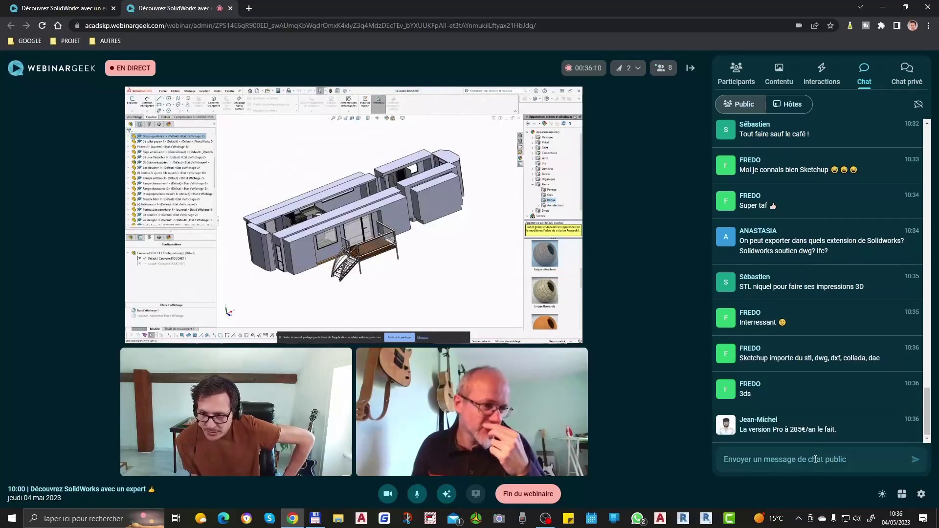
left_click(815, 460)
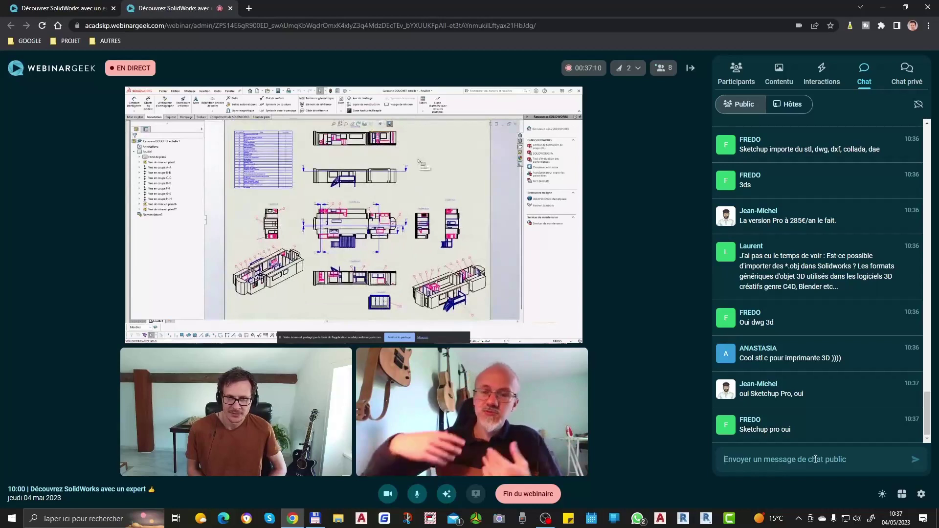
left_click(815, 460)
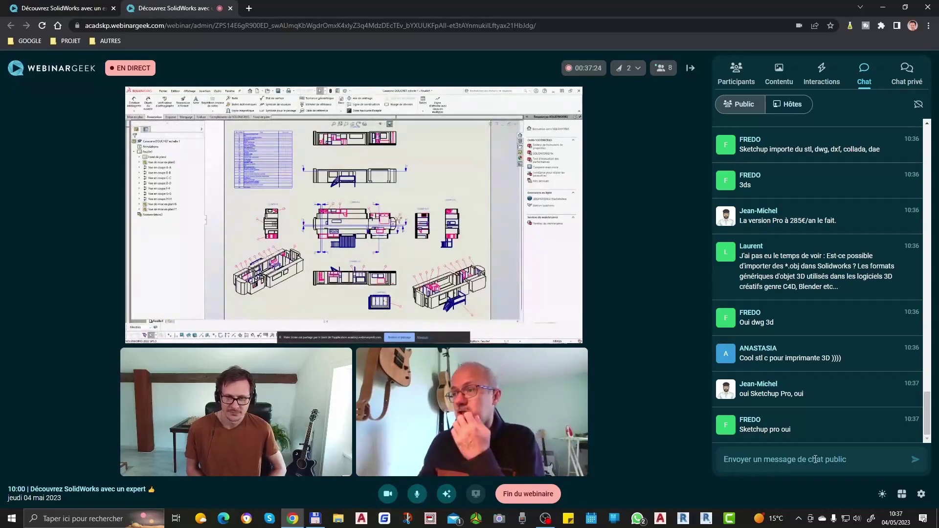
left_click(815, 460)
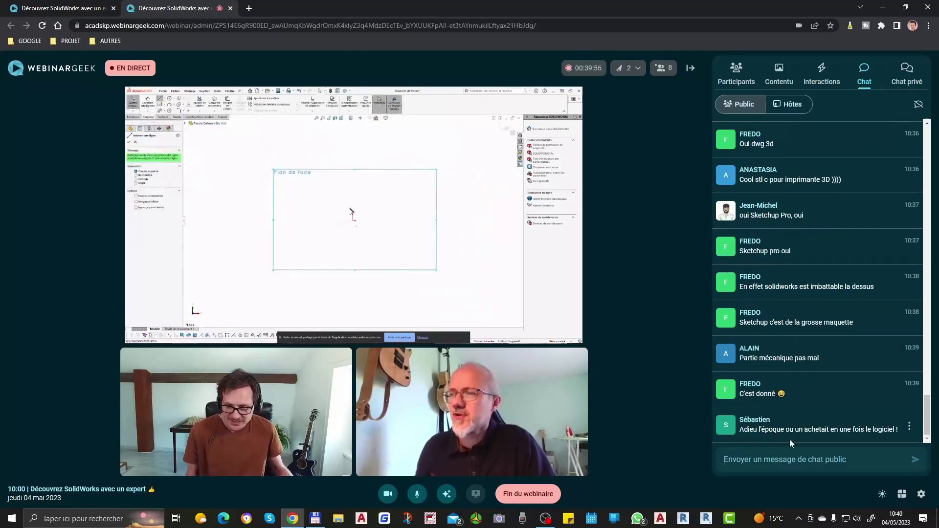
Write the 'et oui' chat reply, opening and closing the emoji picker without adding an emoji.
type("et oui")
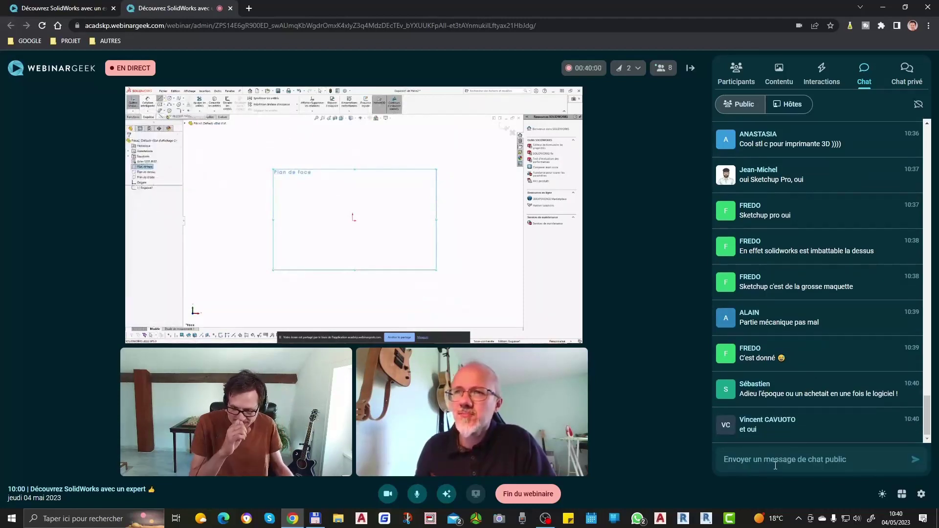
right_click(775, 466)
left_click(834, 307)
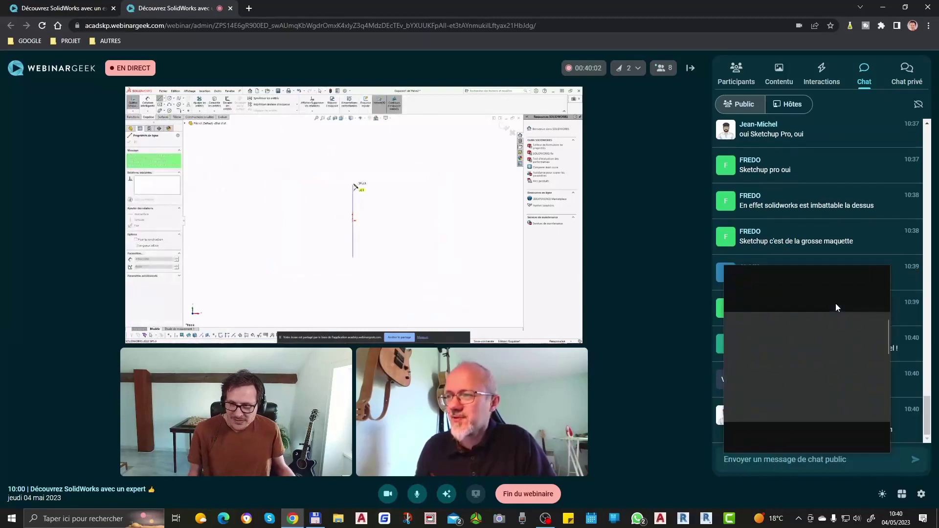
left_click(753, 463)
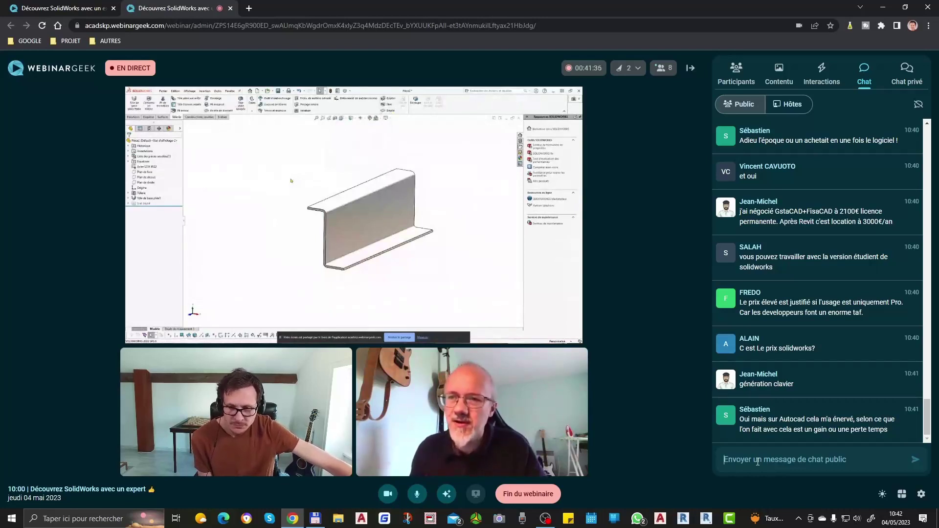
Post 'toujours gain de temps si bonne méthode' in chat, then discard a 'pour ma part' draft.
left_click(758, 462)
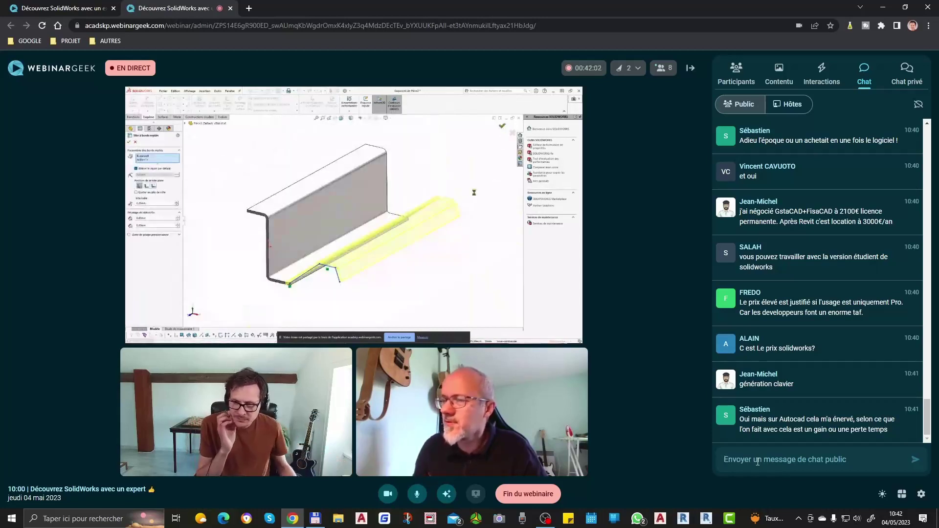
type("toujou")
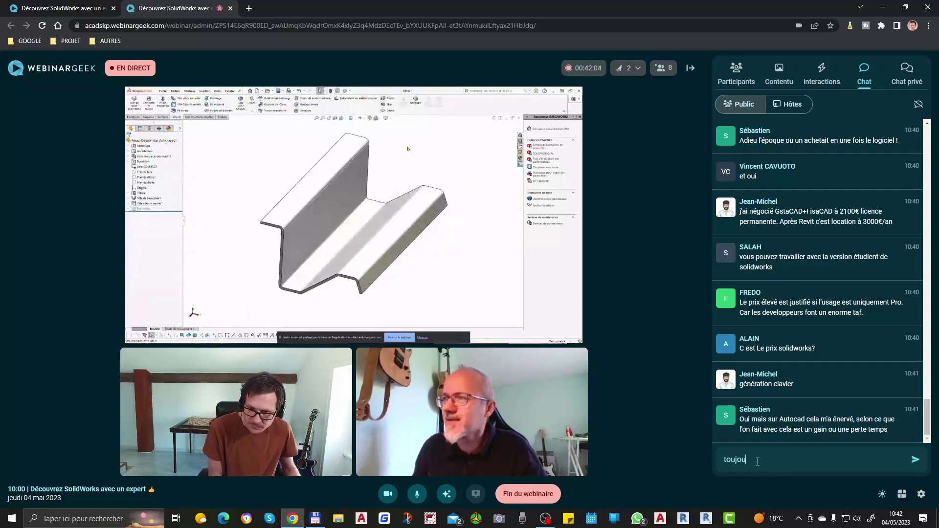
type("rs gain de")
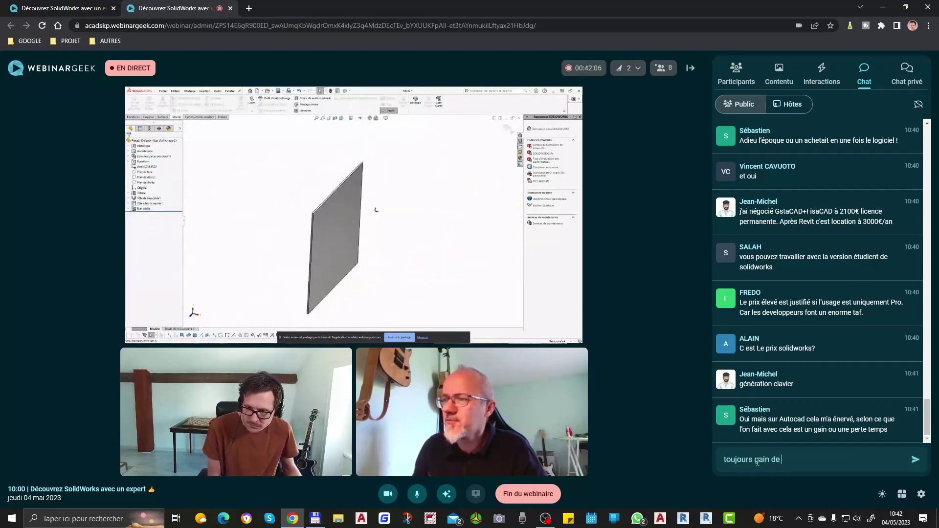
type(" temps si ")
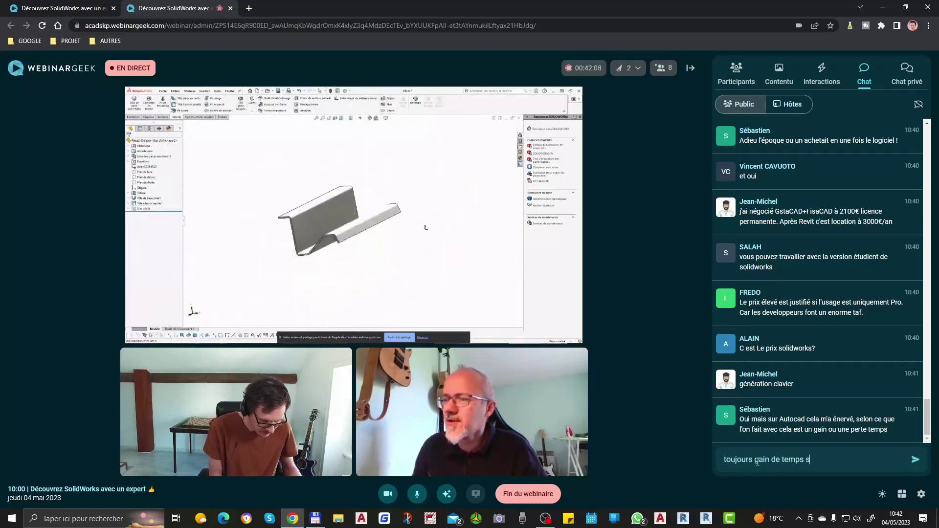
type("bonne méthode")
key("Return")
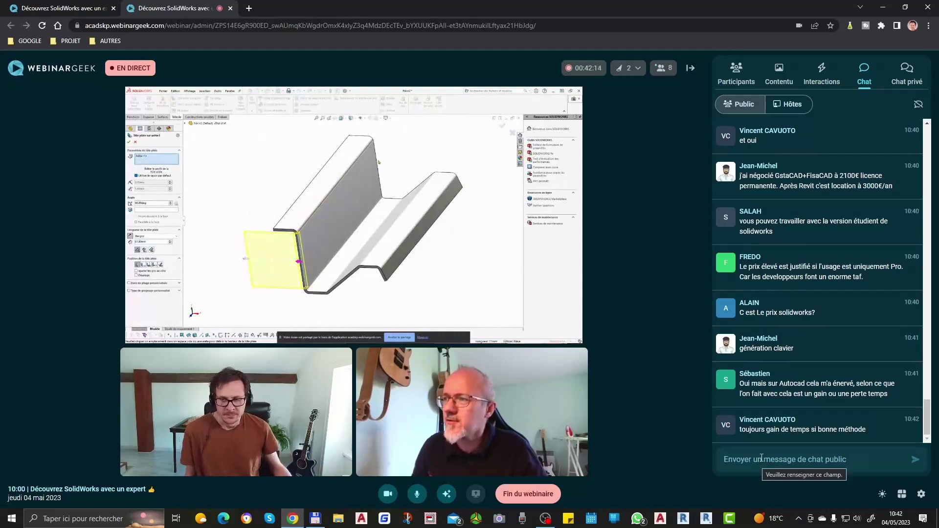
type("pour ma part")
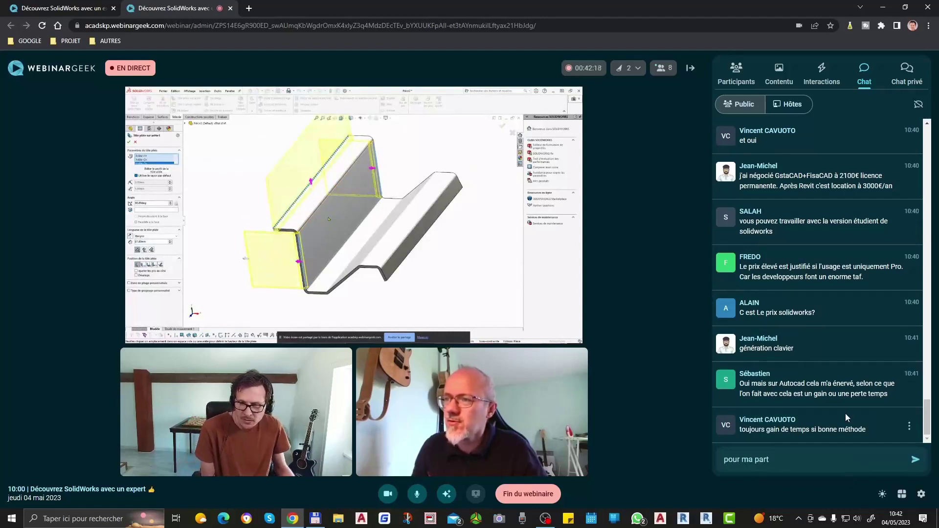
type(" j'a")
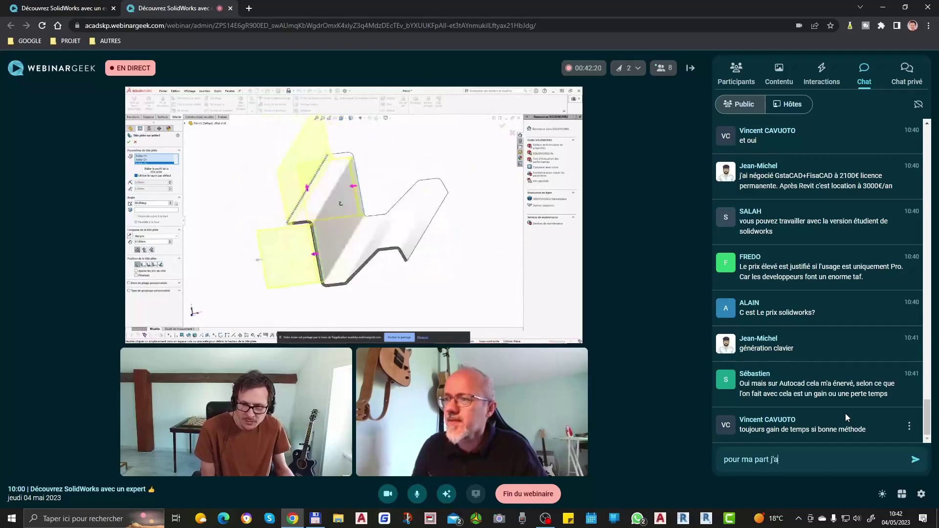
key("BackSpace")
key("BackSpace")
key("BackSpace")
key("BackSpace")
key("BackSpace")
key("BackSpace")
key("BackSpace")
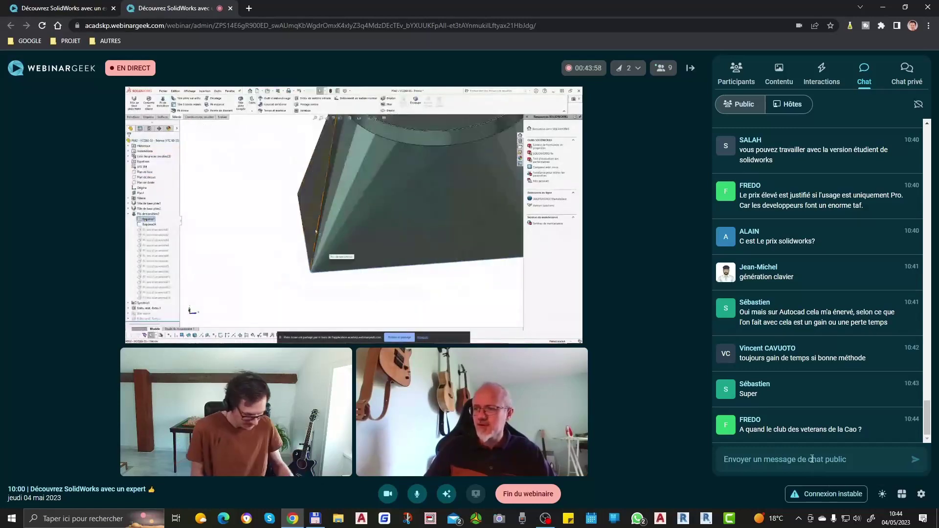
Answer the CAD veterans' club question with 'bientôt' in public chat.
type("bientôt,")
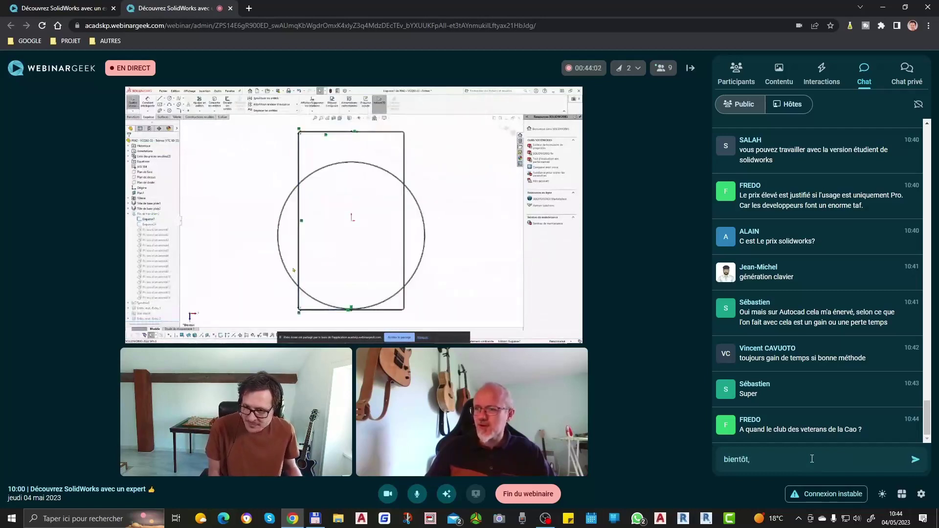
key("Return")
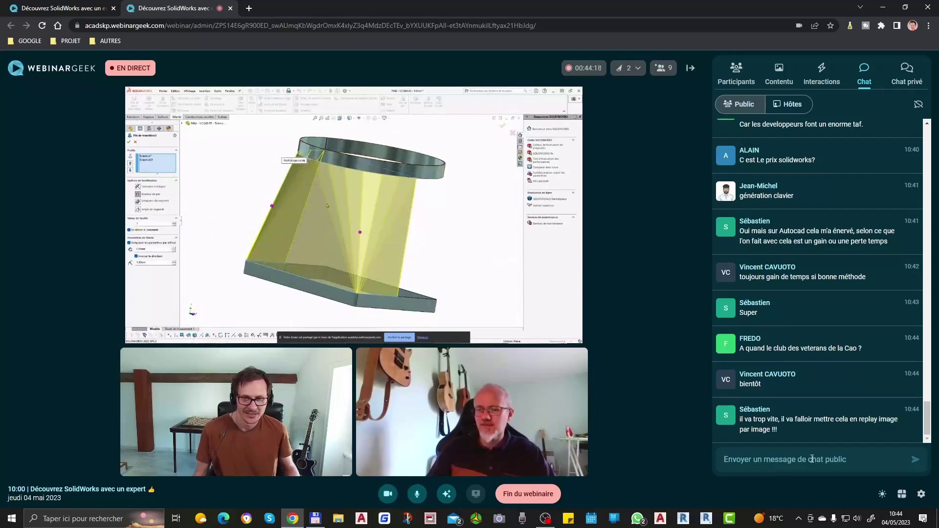
Reply 'c'est un pro' to the comment that the demo goes too fast.
type("c'est un")
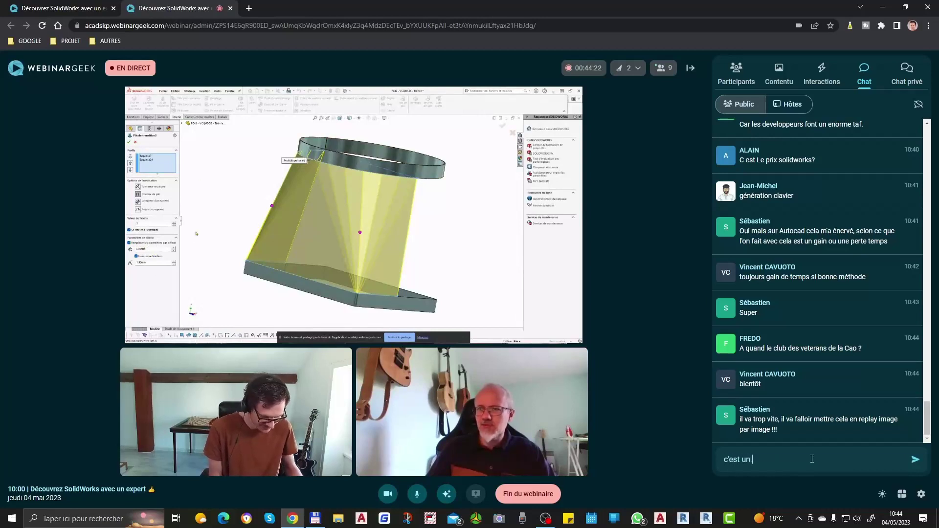
type(" pro")
key("Return")
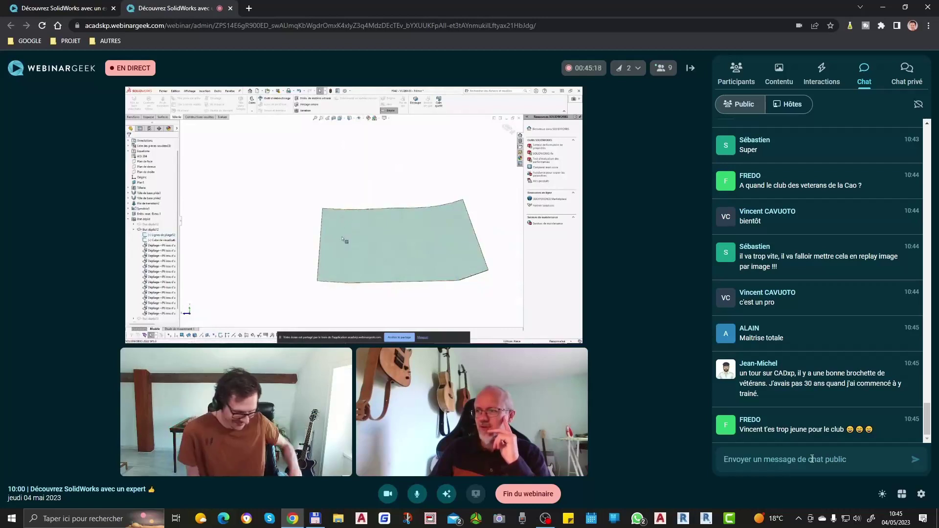
Send a short 'lol' reply to the public chat.
type("lol")
key("Return")
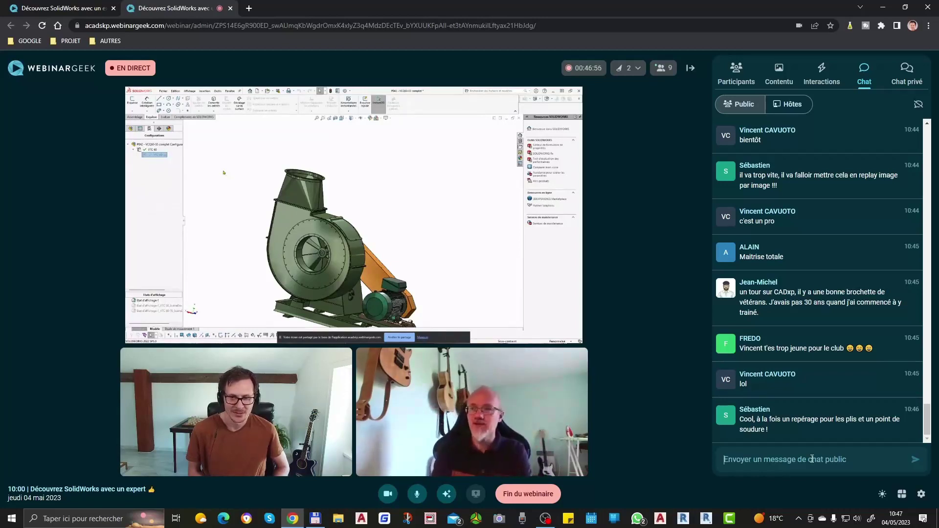
left_click(812, 459)
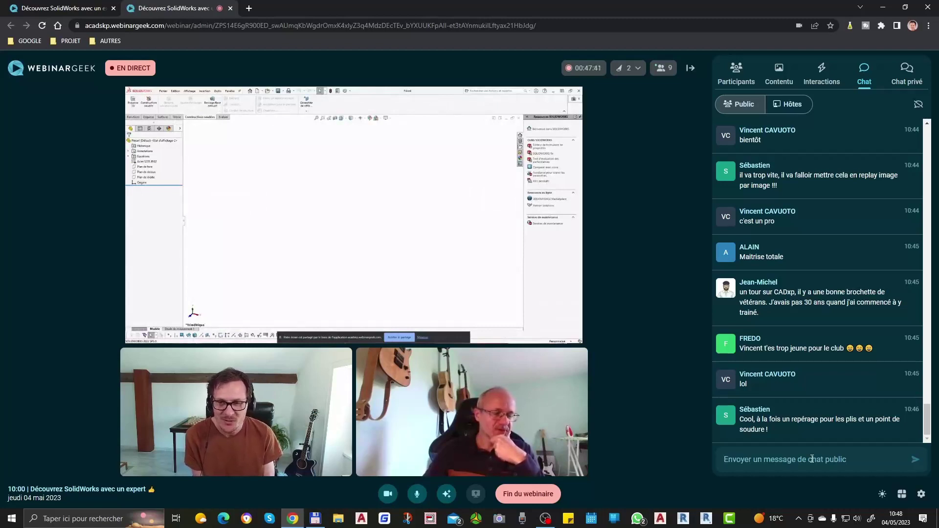
Launch the presenter's website call-to-action for 30 seconds, then return to the chat.
left_click(812, 459)
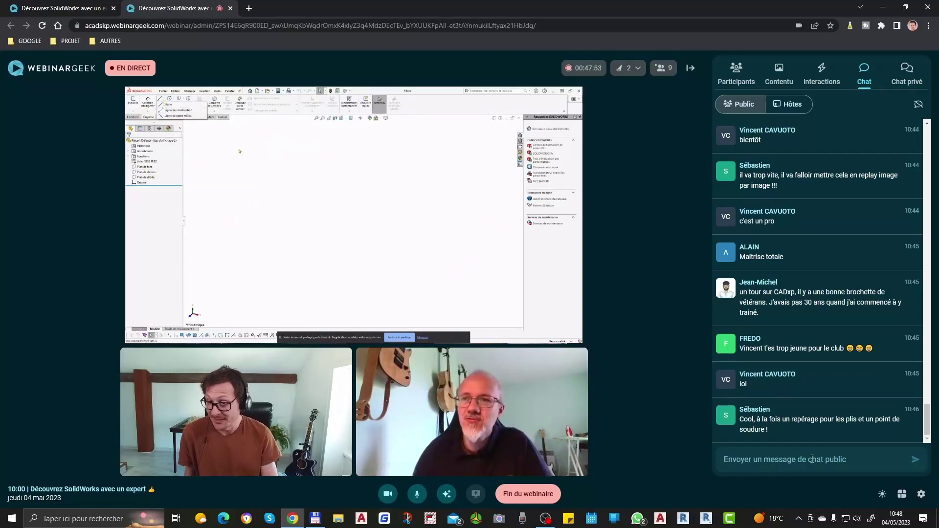
left_click(817, 71)
left_click(769, 107)
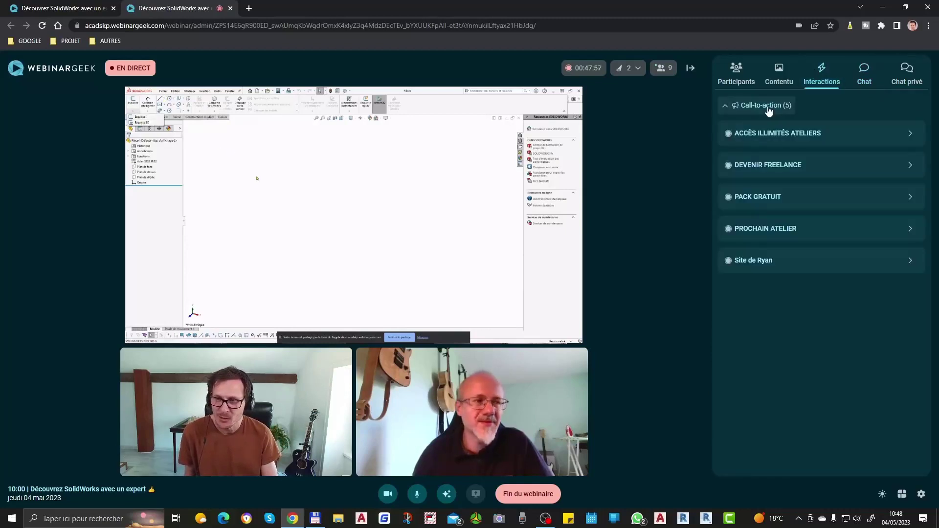
left_click(763, 261)
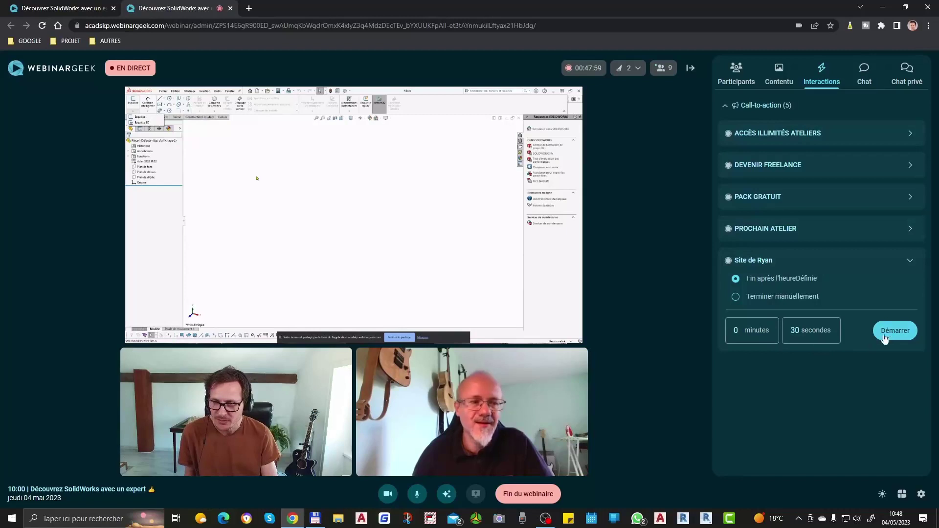
left_click(890, 332)
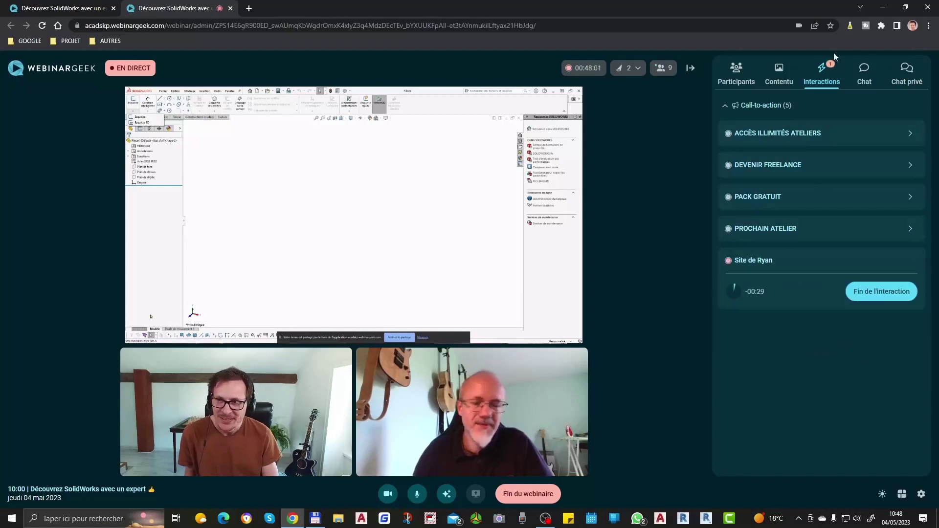
left_click(860, 84)
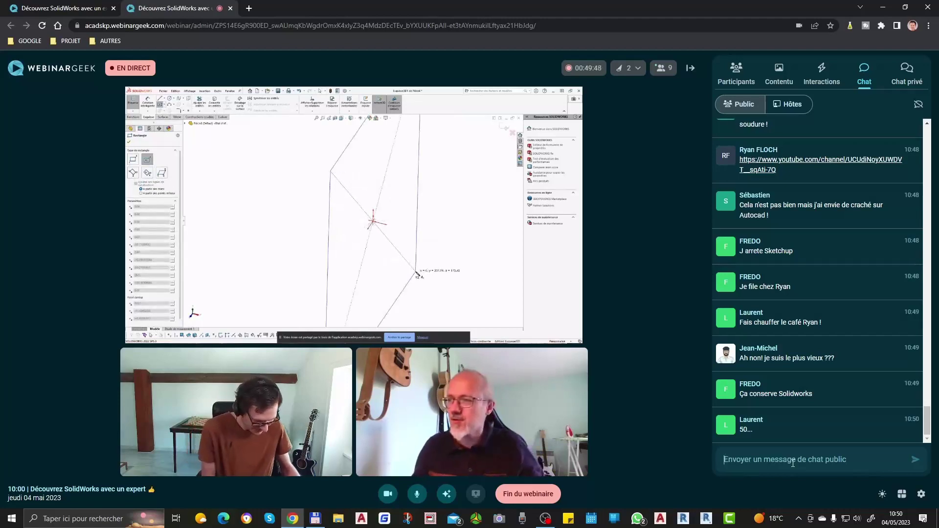
Send 'le bel age' to the public chat and begin another message.
type("le bel age")
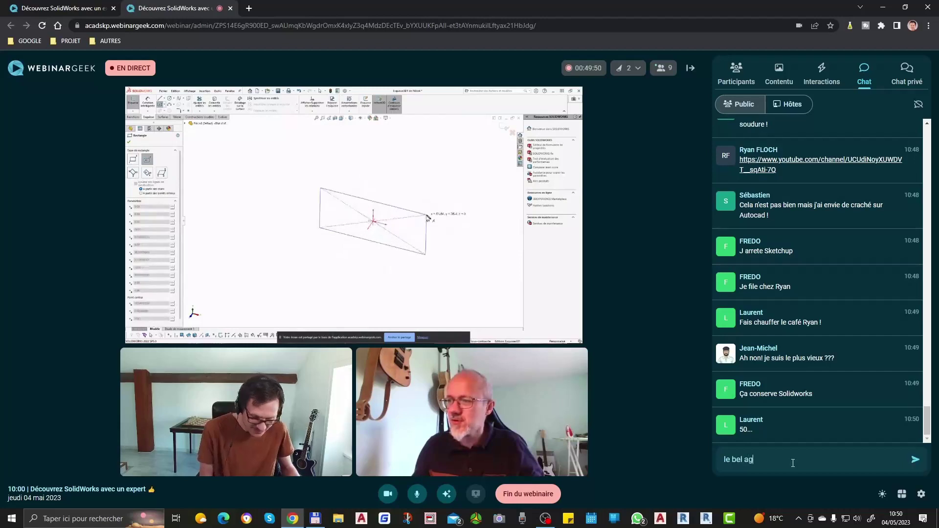
key("Return")
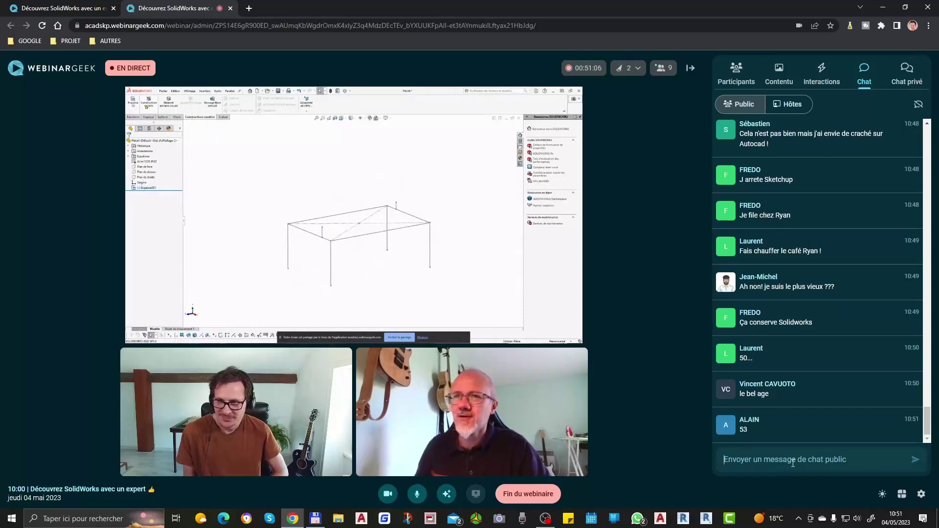
left_click(793, 463)
type("je s")
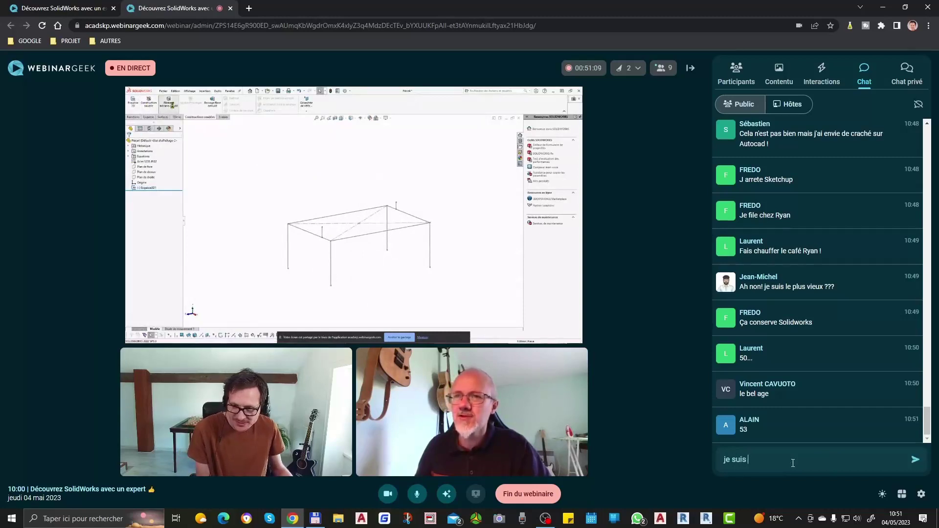
Post 'je suis le plus jeune ou bien ?' in the public chat, then start typing 'ahaha'.
type("uis le plus ")
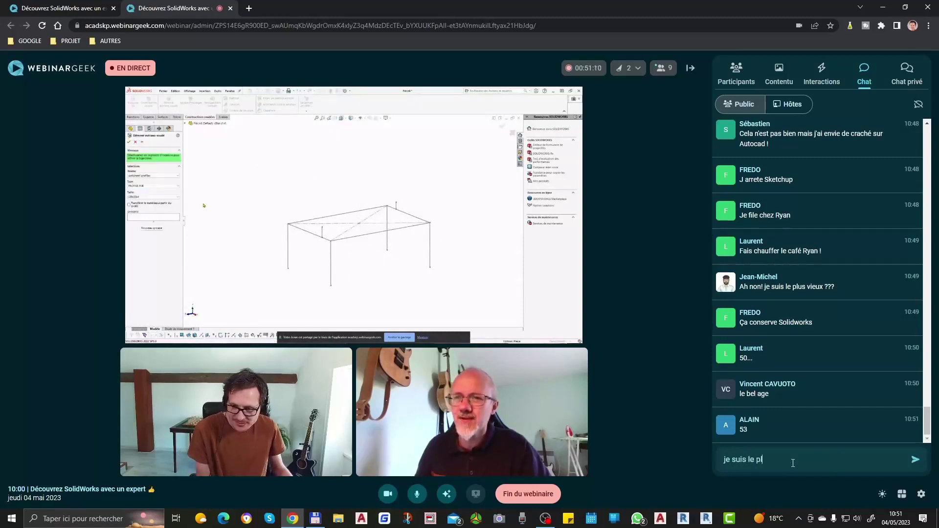
type("jeune ou b")
key("BackSpace")
type("en ?")
key("Return")
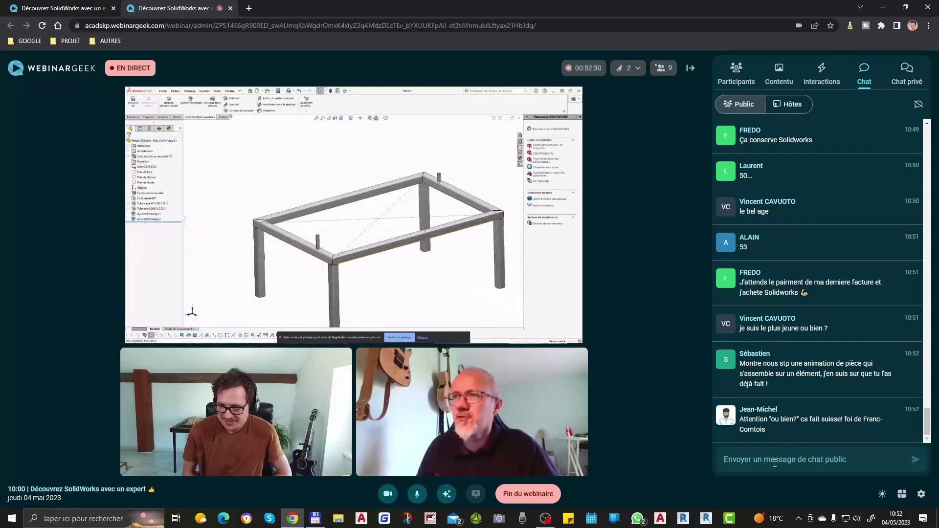
type("ahaha")
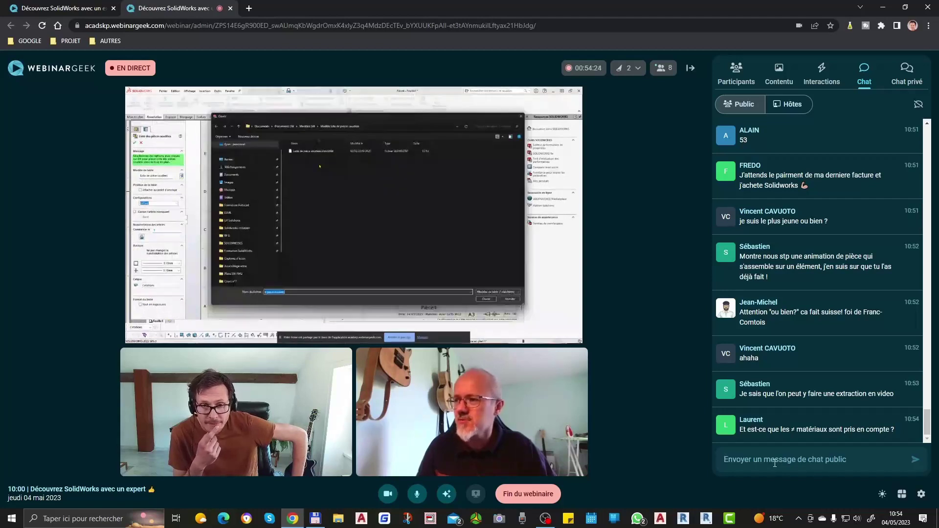
left_click(775, 463)
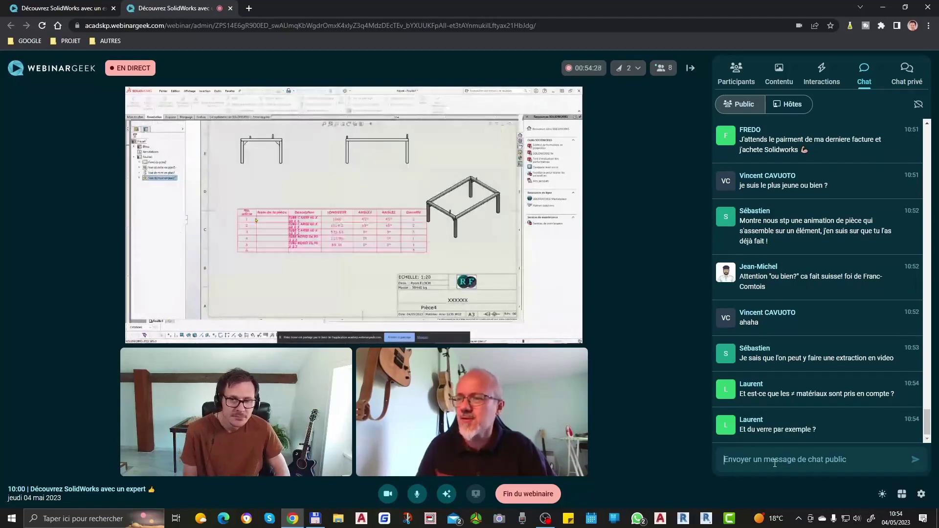
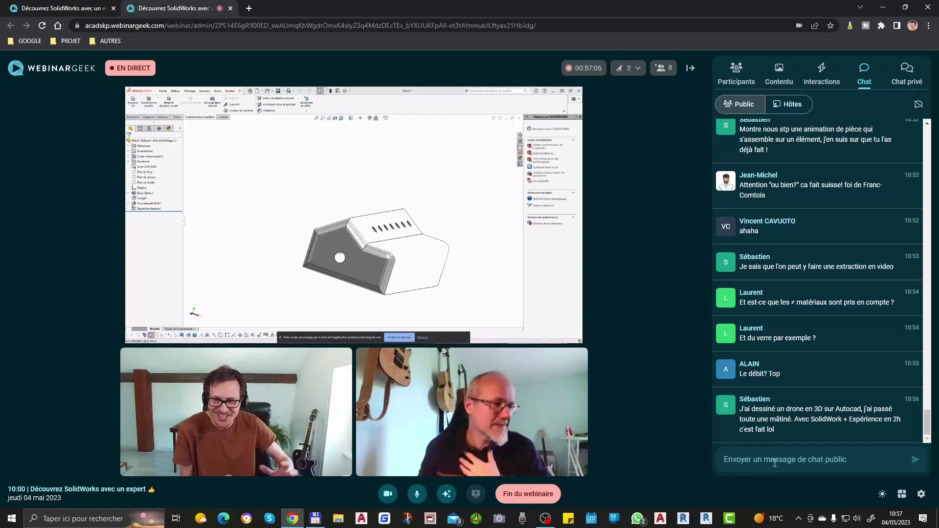
Ready the public chat input beside the two presenters' webcams, then bring up the call-to-action list.
left_click(775, 464)
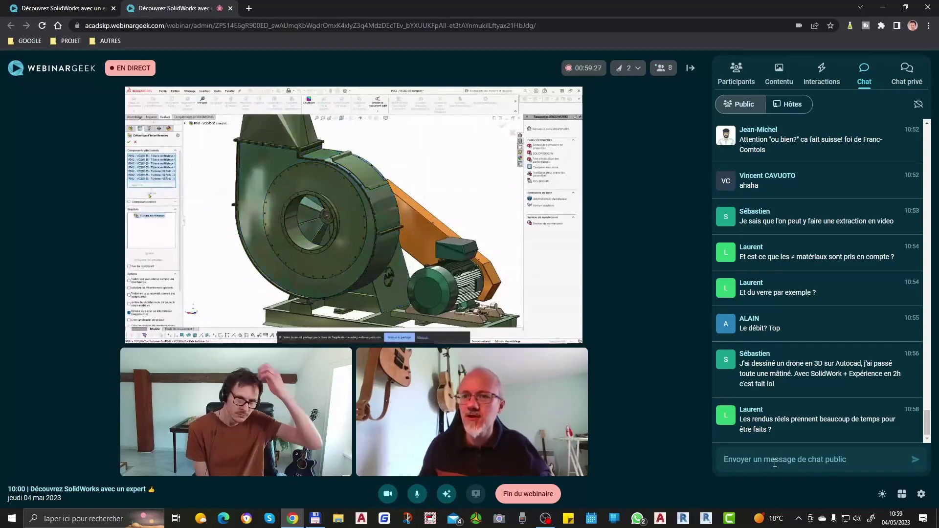
left_click(775, 463)
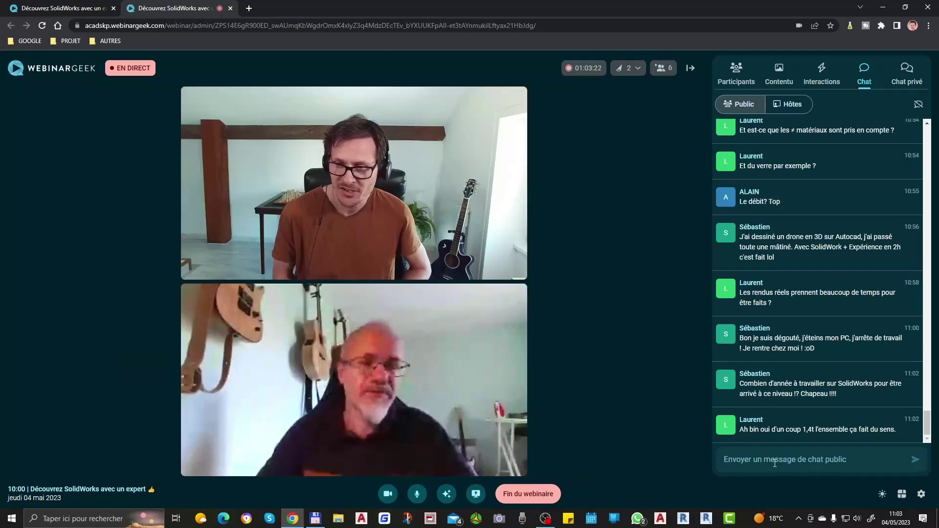
left_click(775, 463)
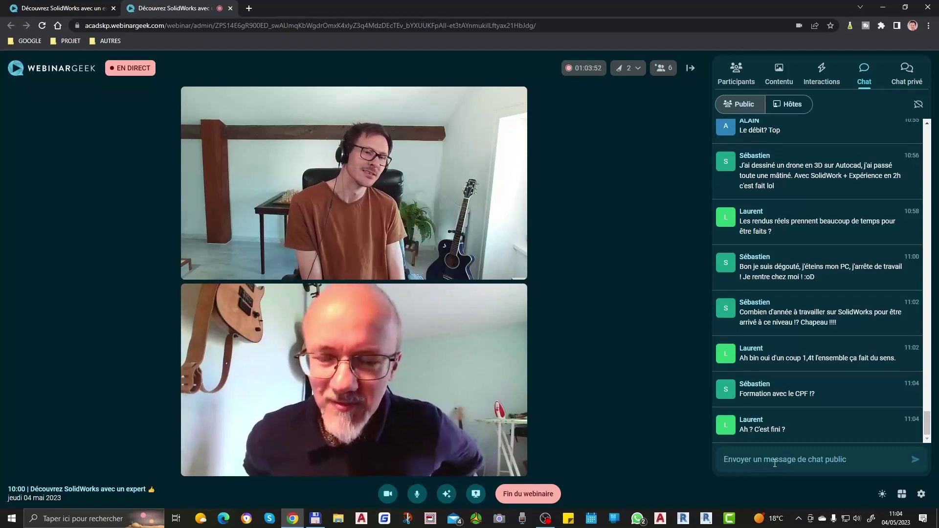
left_click(775, 464)
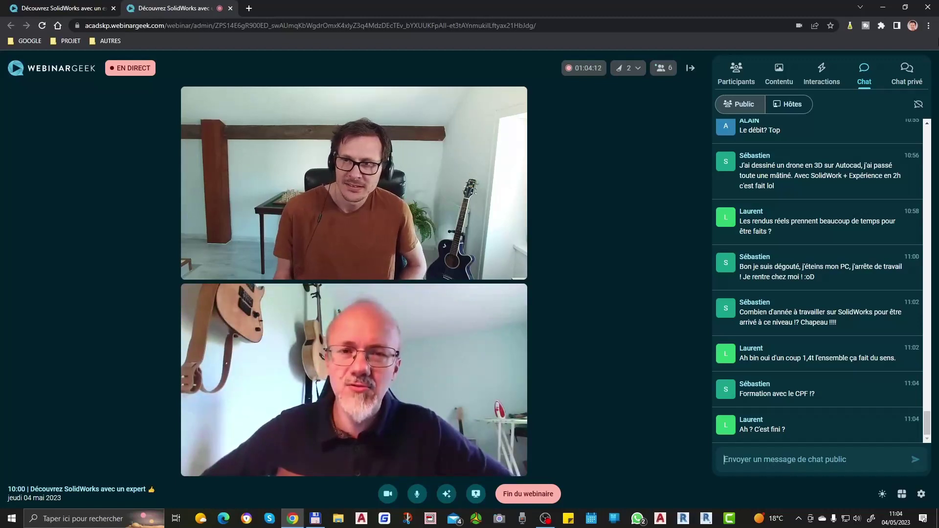
left_click(820, 76)
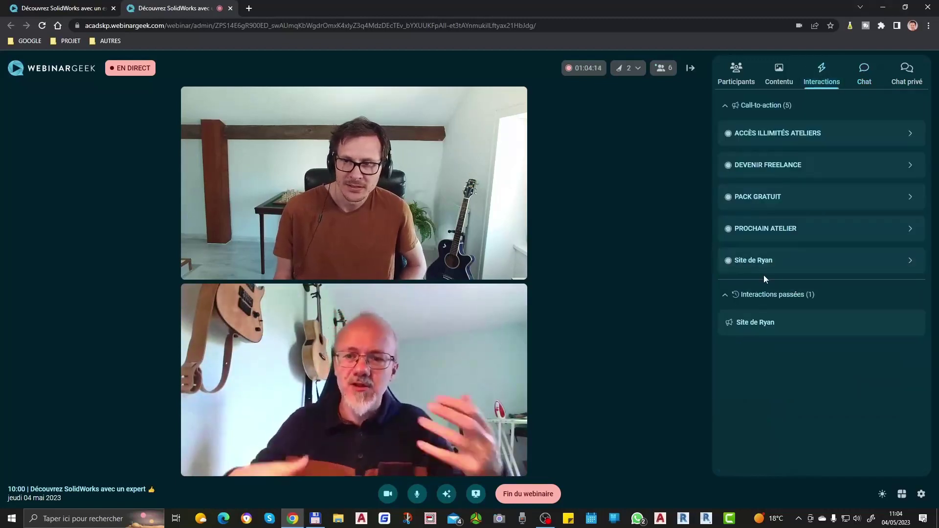
Launch the 'Site de Ryan' call-to-action with its 30-second timer and return to public chat.
left_click(766, 261)
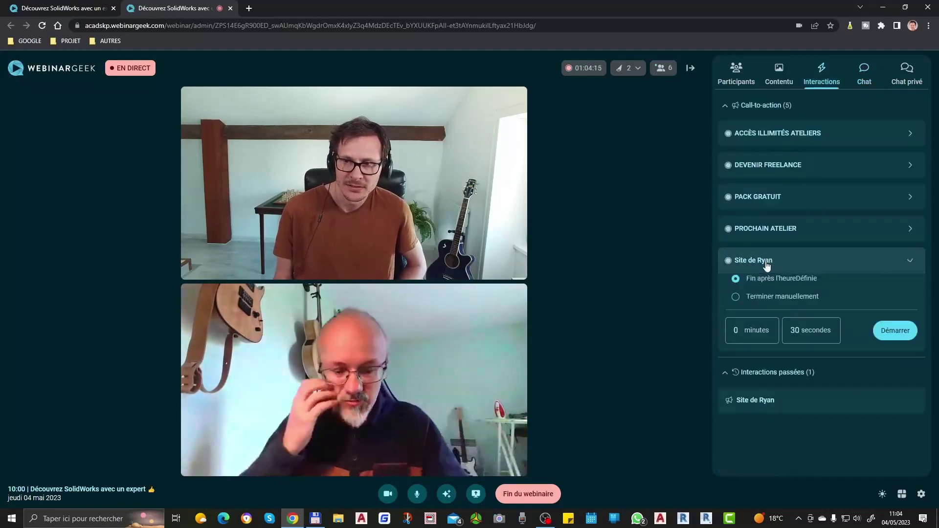
left_click(892, 331)
left_click(864, 74)
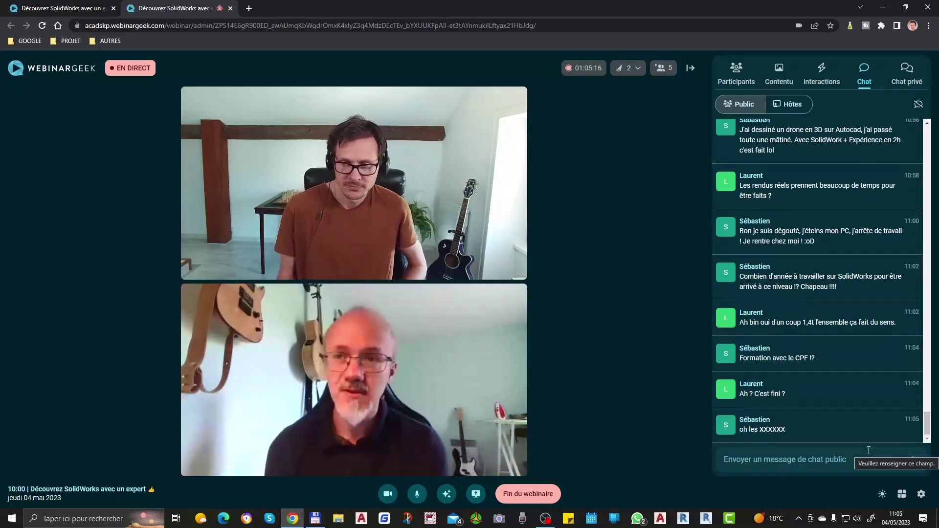
Post 'probleme de BIM peut etre' in the public chat, then bring up the Interactions list.
left_click(772, 460)
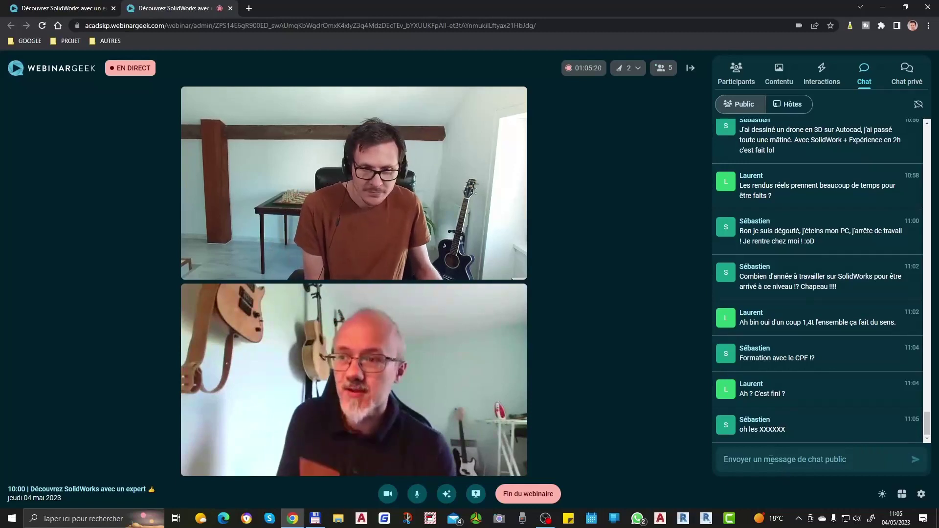
type("pr")
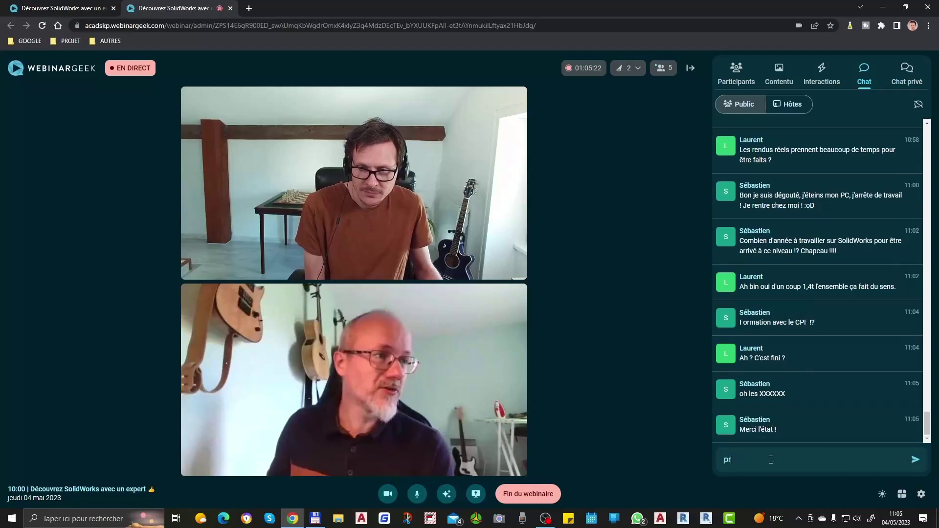
type("obleme de BIM peut etre")
key("Return")
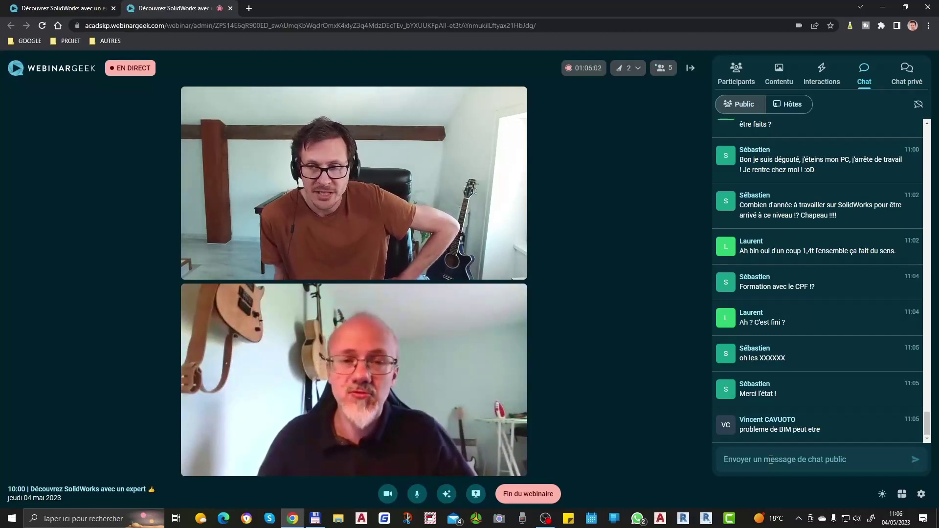
left_click(823, 77)
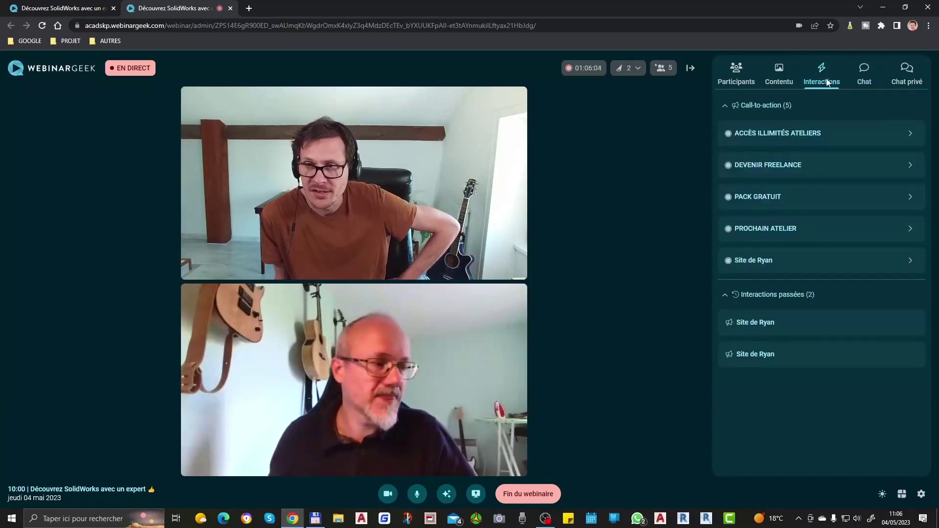
Start the 'Site de Ryan' call-to-action again, then go back to the public chat.
left_click(771, 265)
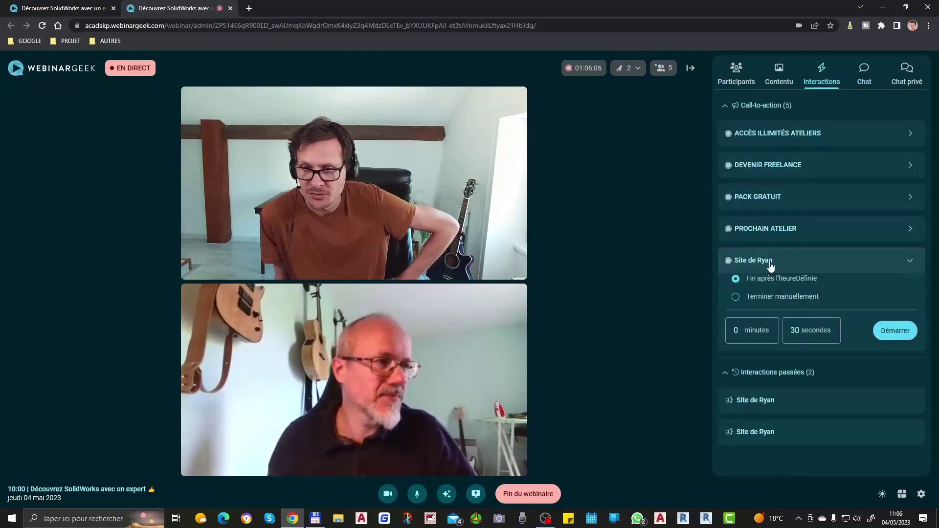
left_click(901, 335)
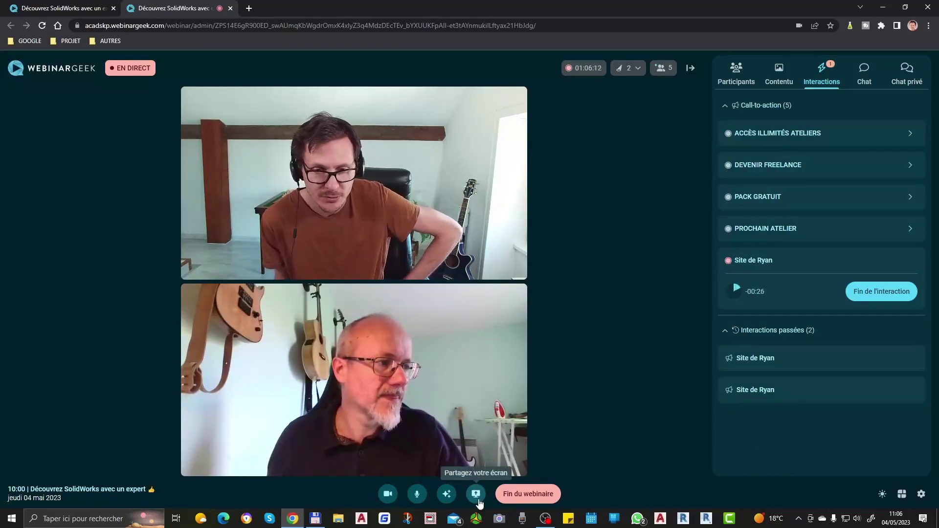
left_click(861, 84)
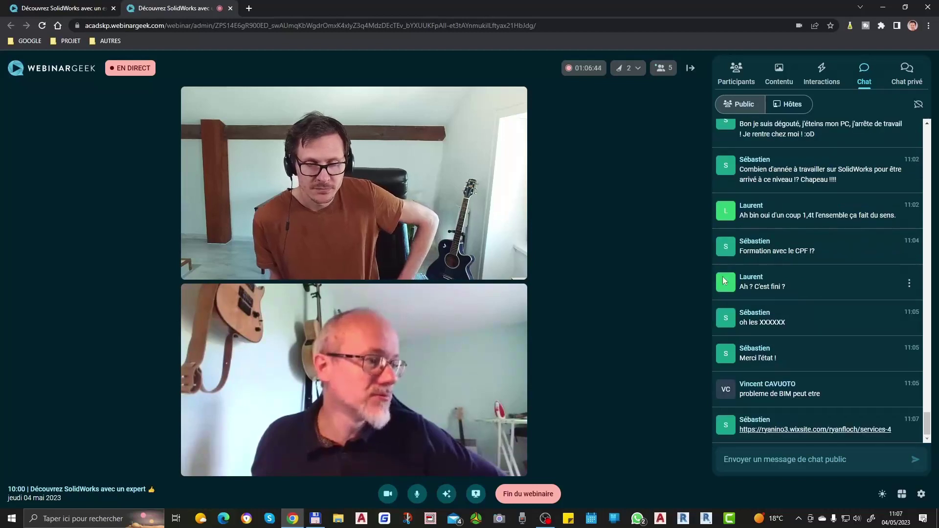
mouse_move(815, 424)
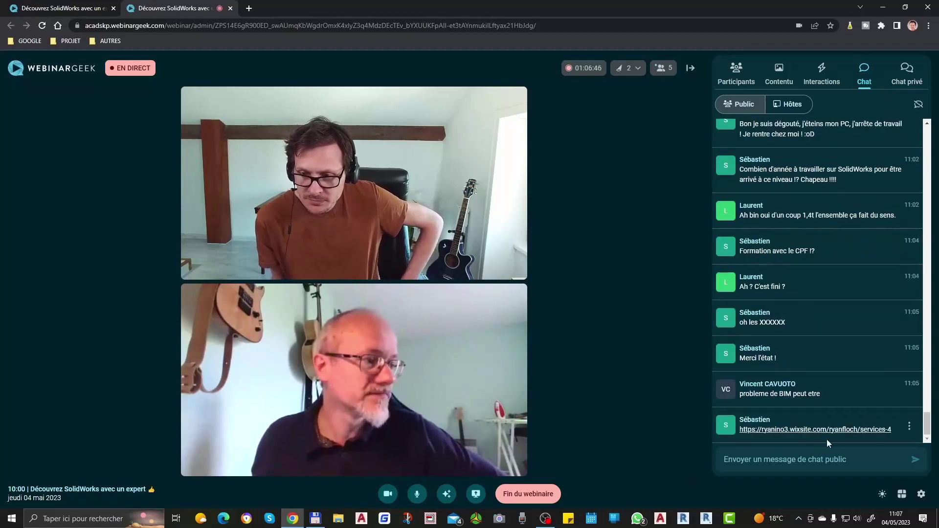
left_click(784, 431)
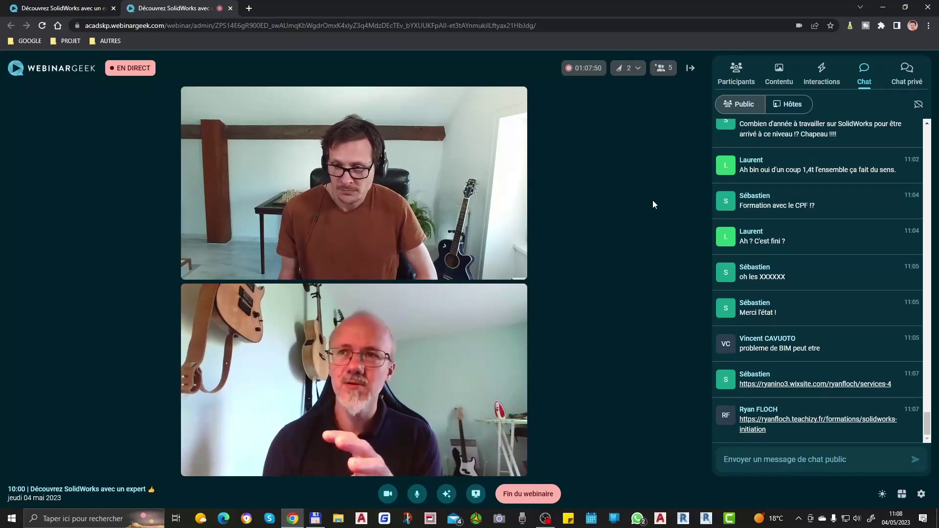
left_click(789, 386)
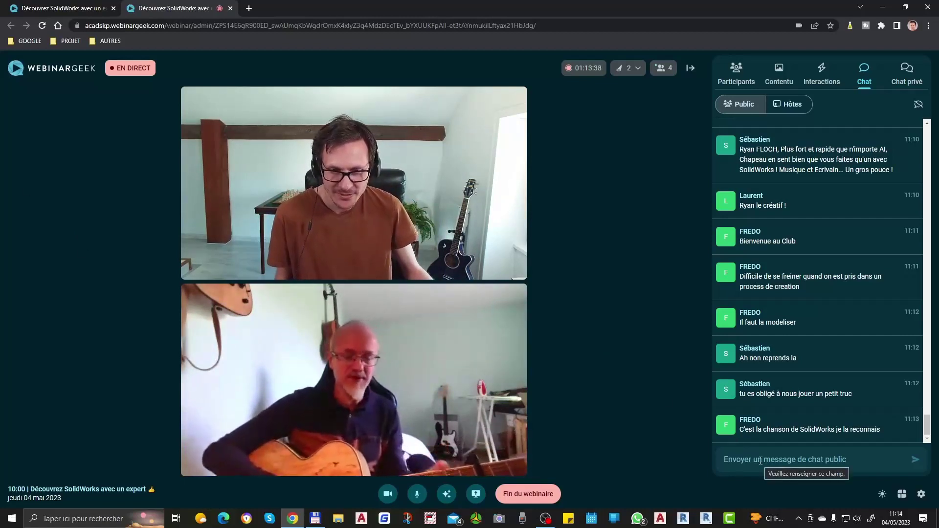
left_click(761, 461)
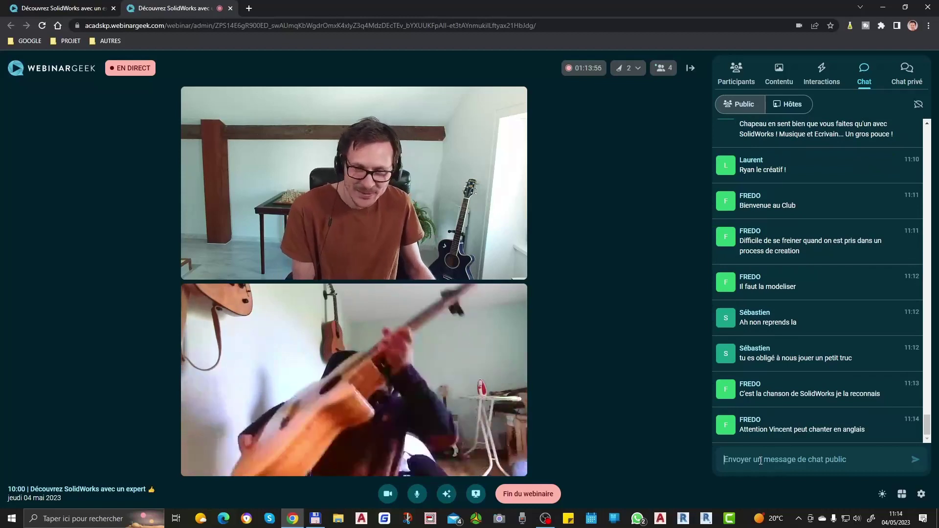
Send the host message 'yes sur' to the public chat.
type("yes")
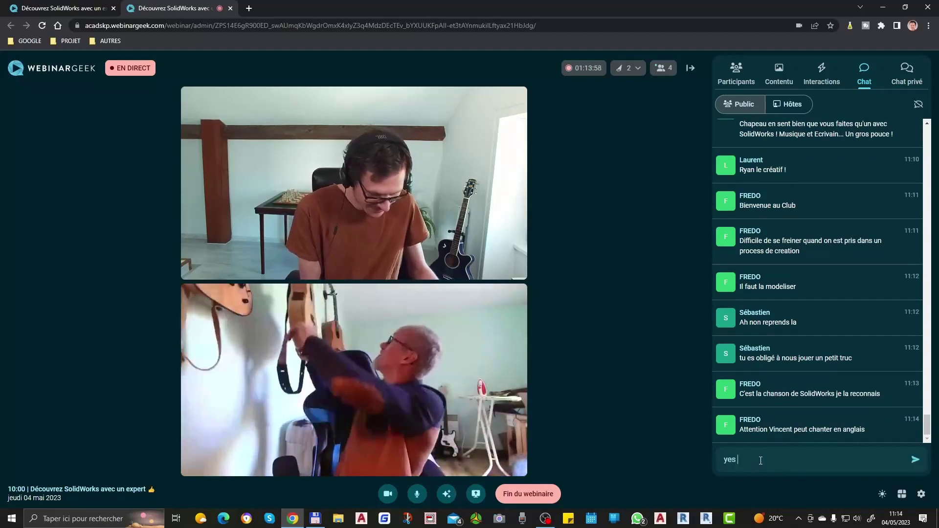
type(" sur")
key("Return")
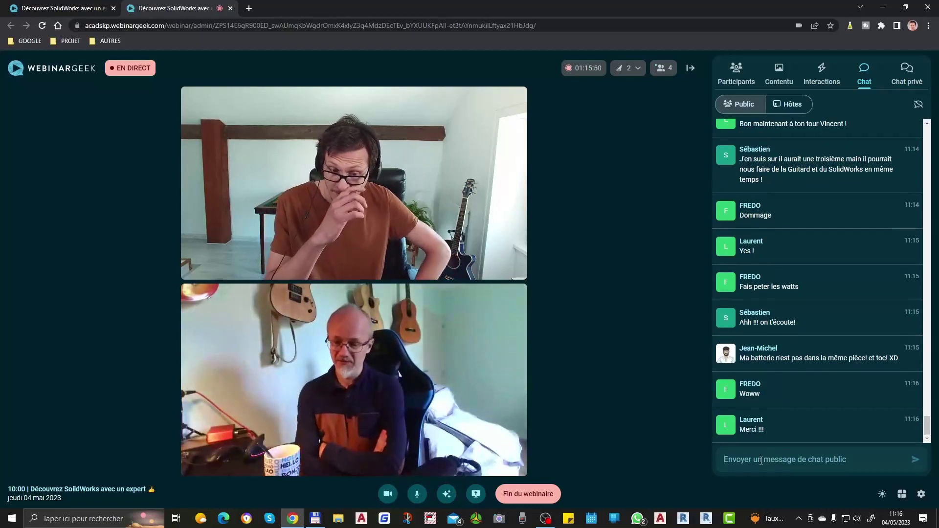
left_click(761, 462)
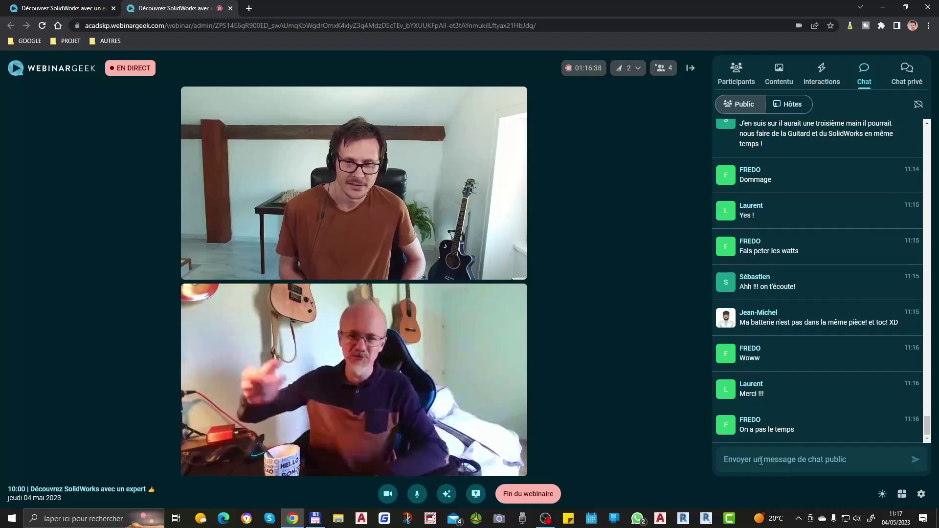
key("XF86AudioRaiseVolume")
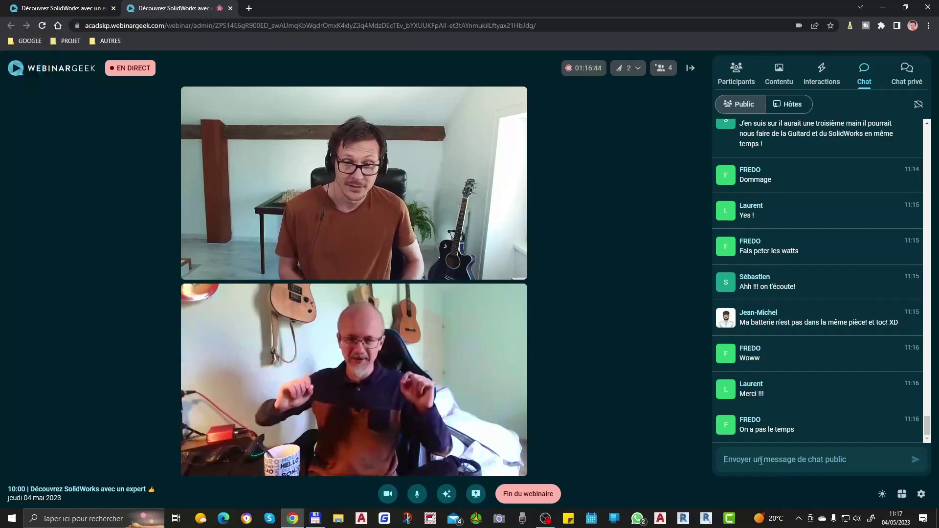
left_click(762, 461)
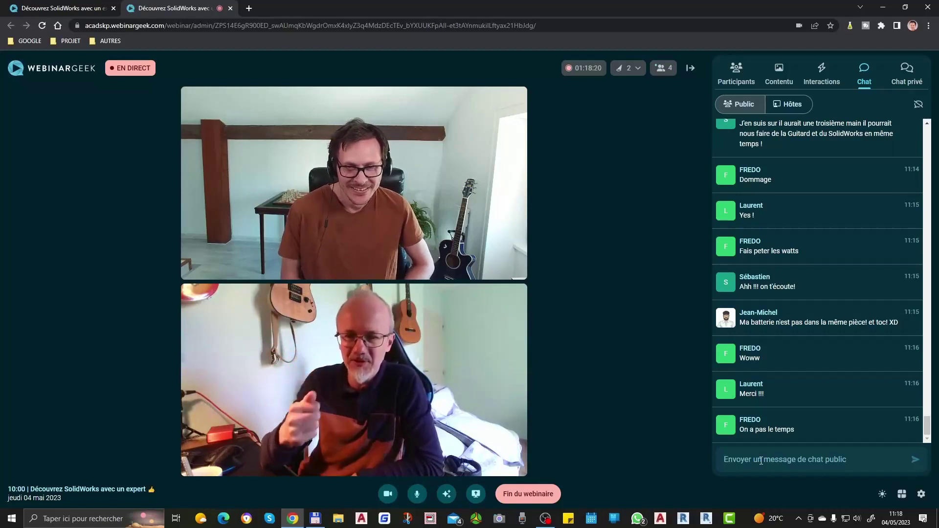
Focus the public chat input while an attendee's parody-song request arrives.
left_click(761, 461)
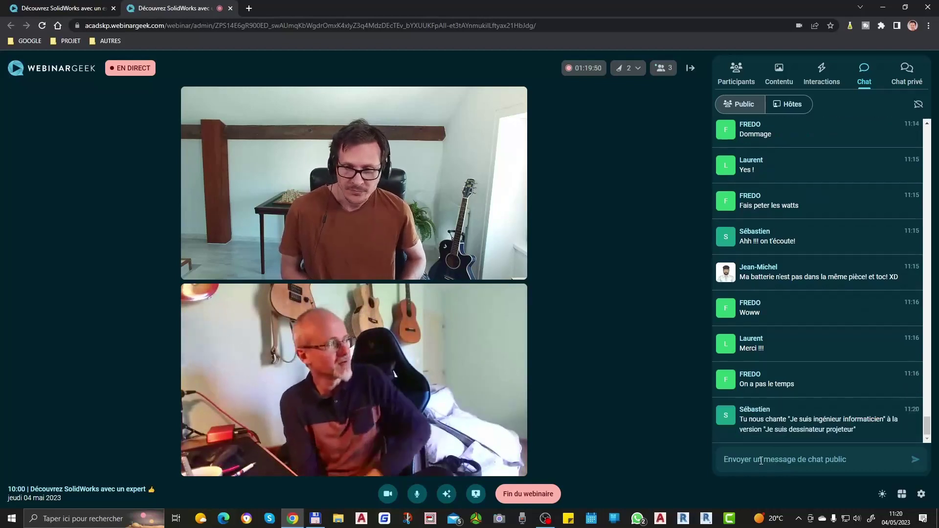
left_click(761, 461)
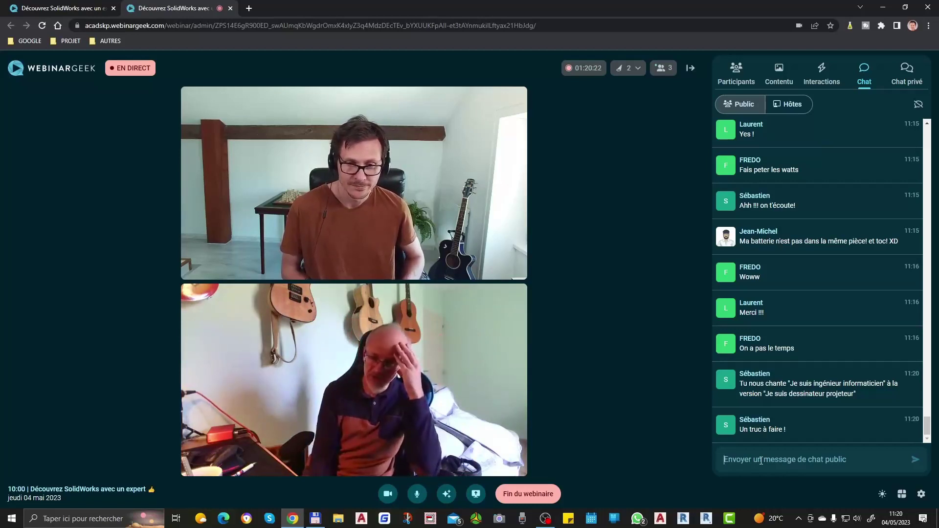
Focus the 'Envoyer un message de chat public' field as 'Un truc à faire !' appears.
left_click(761, 461)
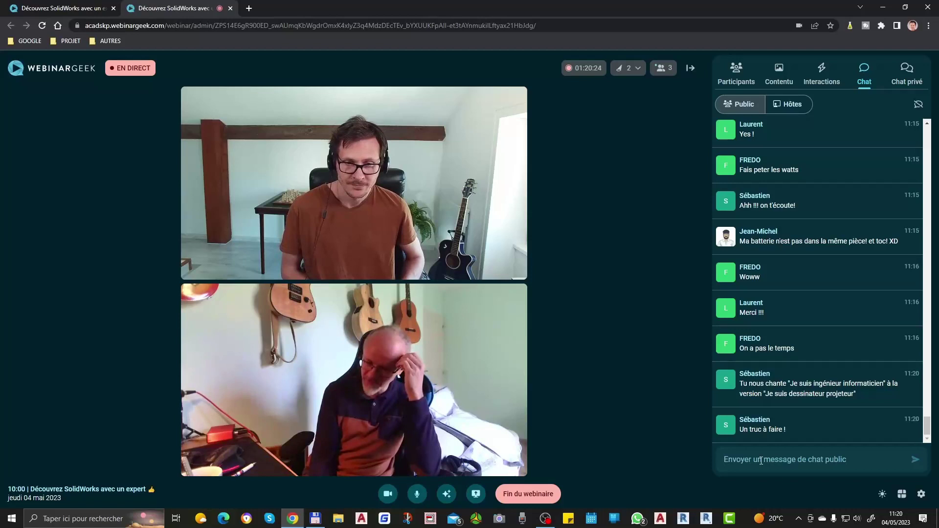
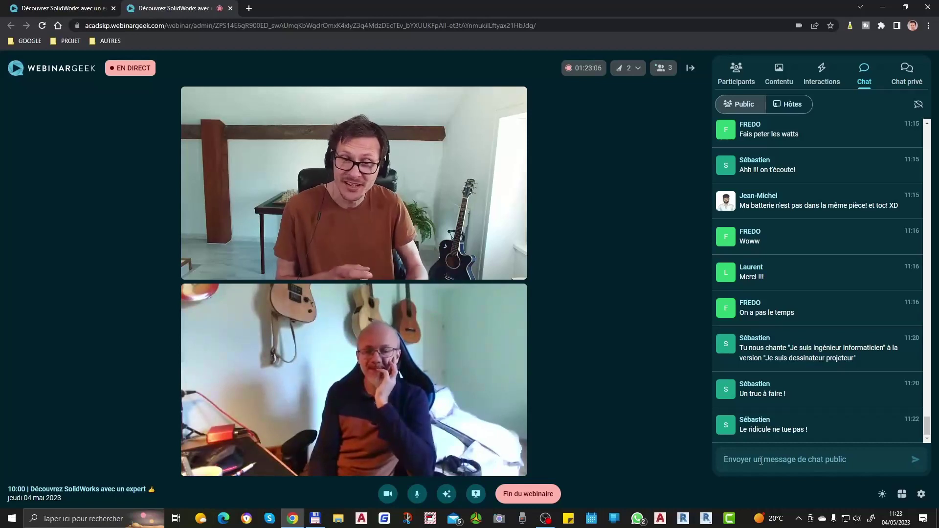
left_click(761, 461)
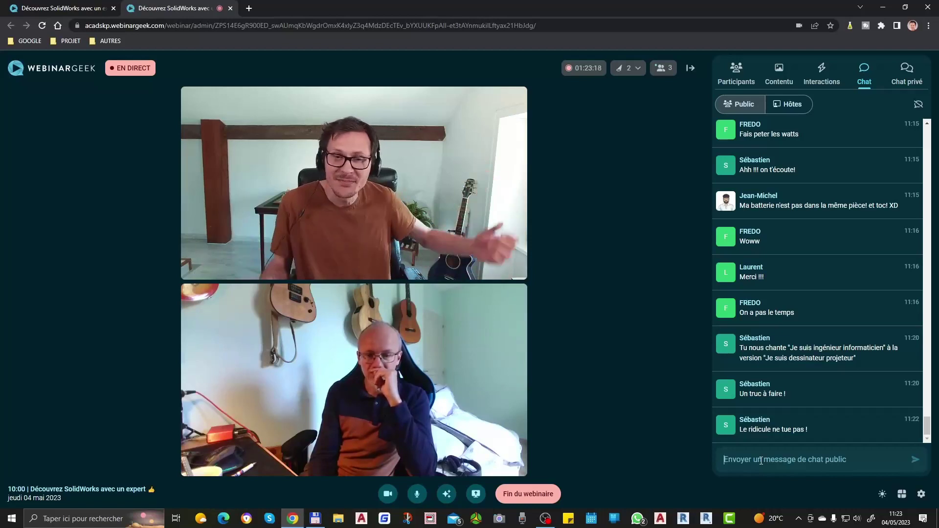
left_click(761, 461)
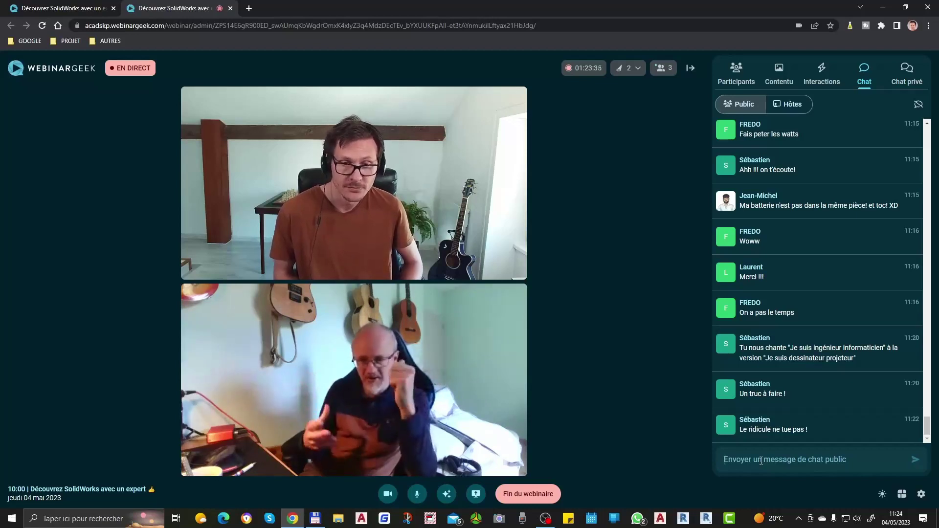
left_click(761, 461)
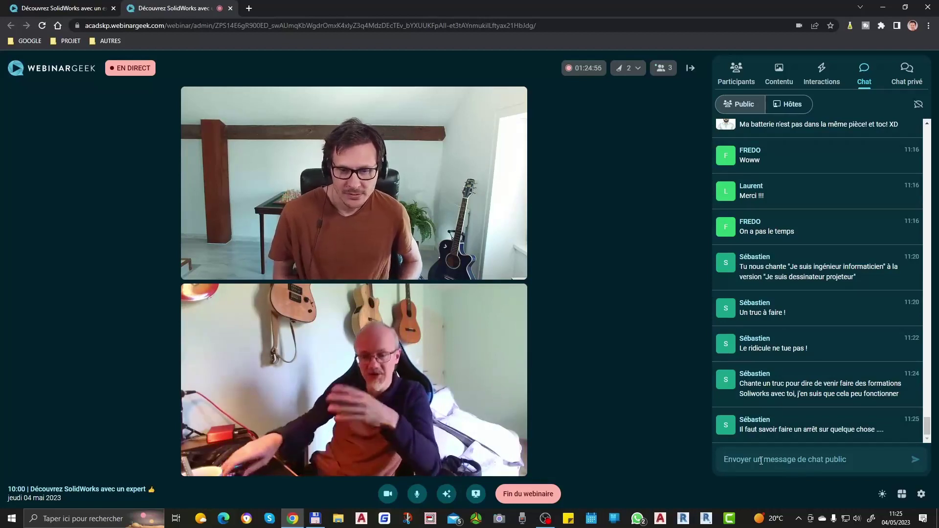
left_click(762, 462)
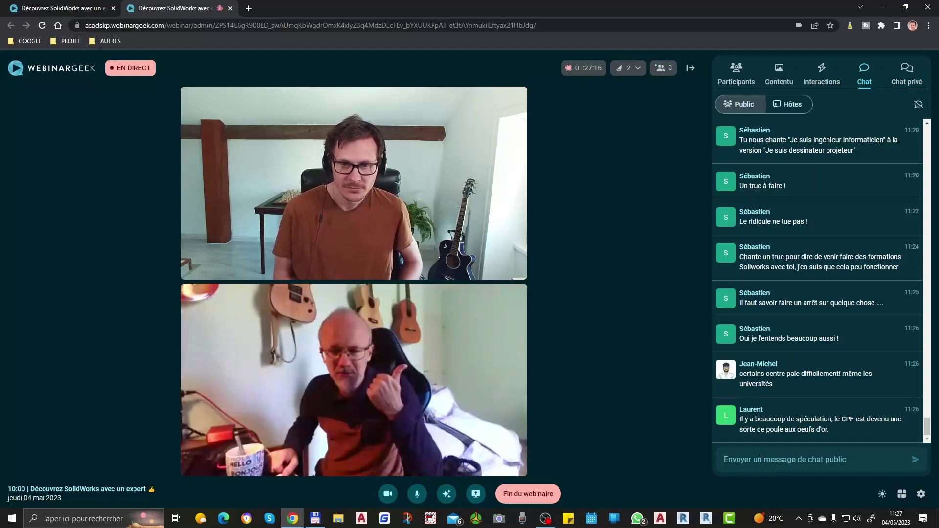
left_click(761, 461)
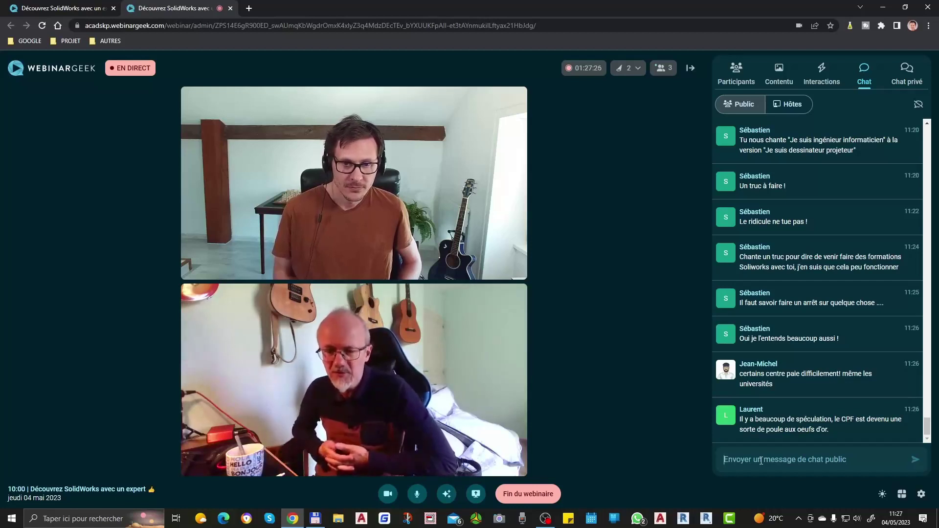
left_click(760, 461)
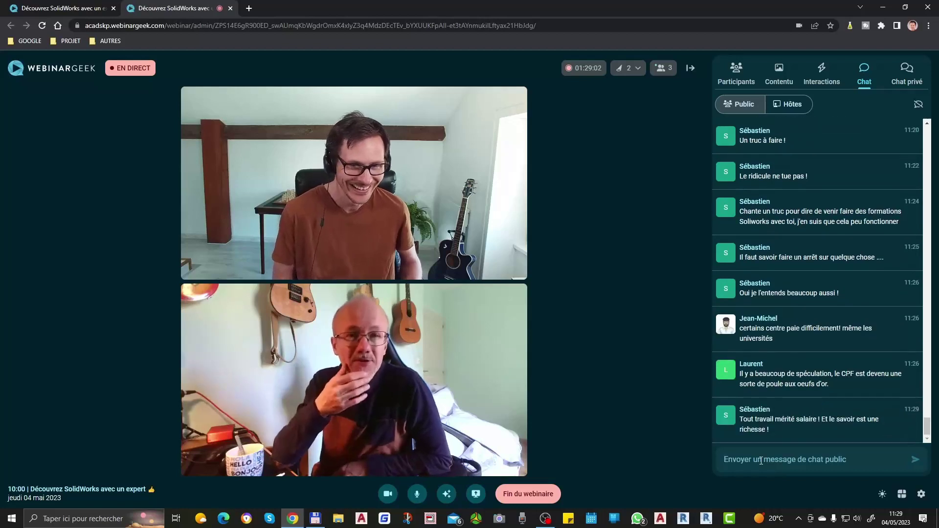
left_click(761, 461)
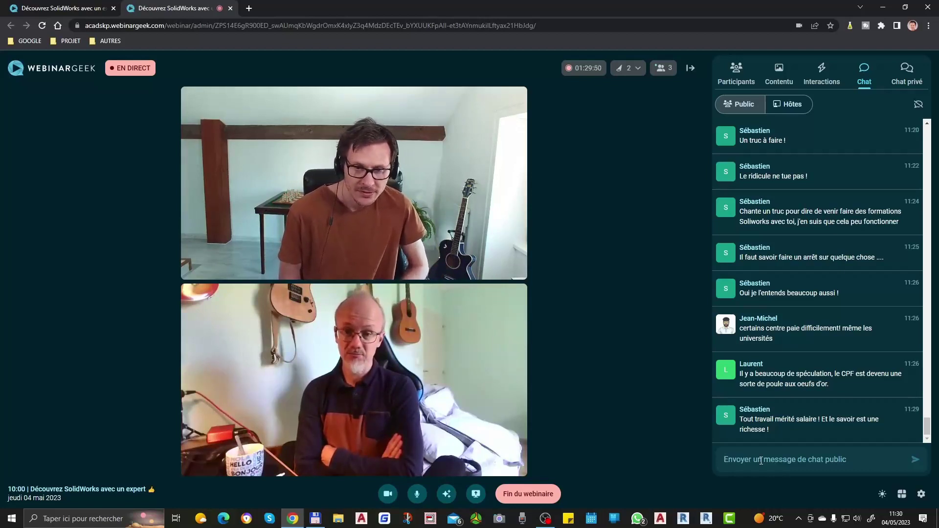
left_click(762, 461)
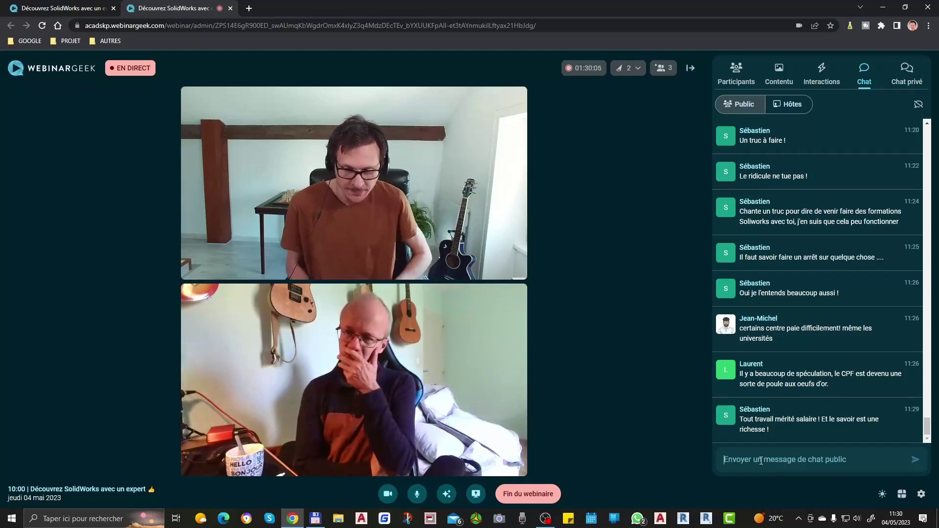
left_click(760, 461)
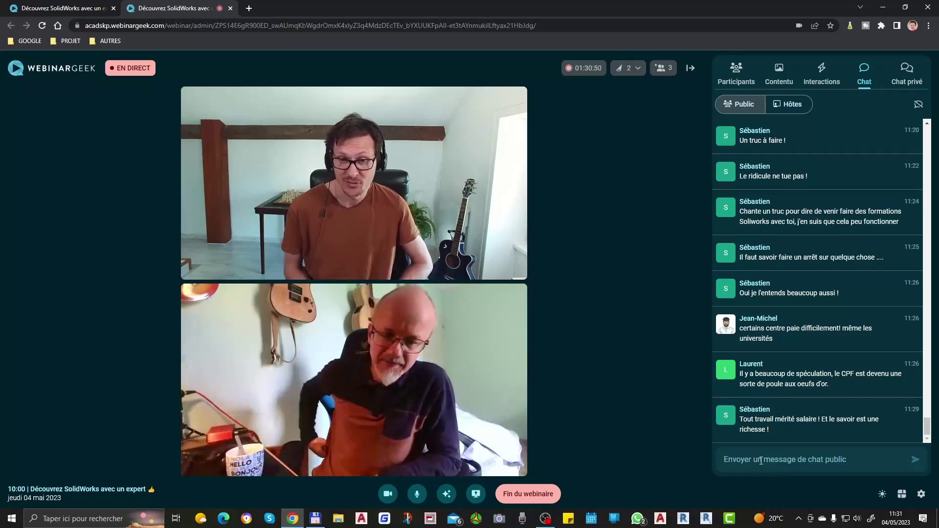
left_click(761, 461)
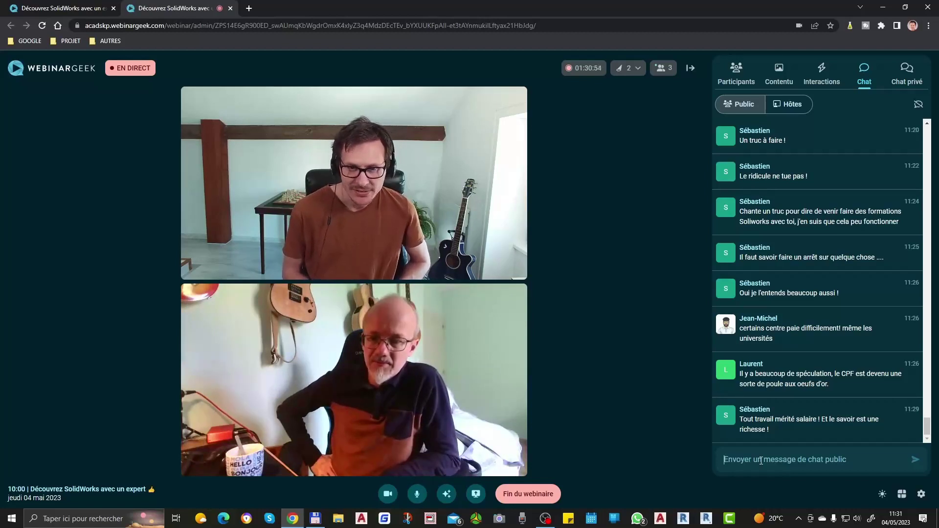